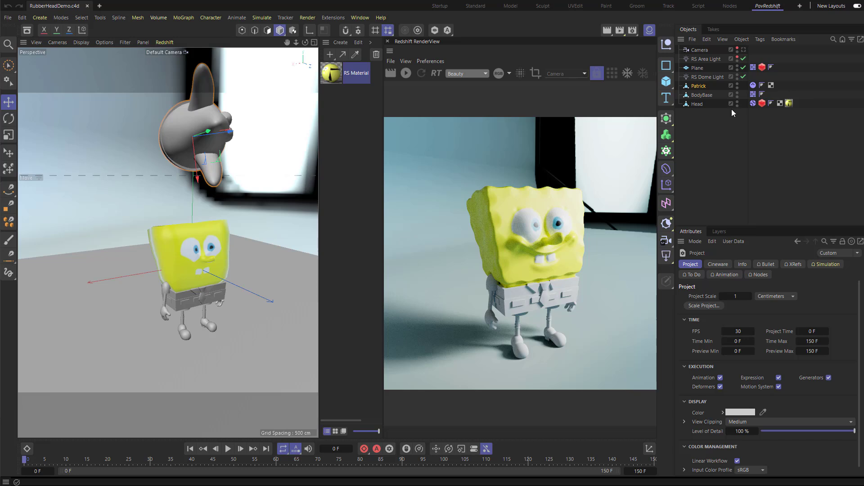
- Hide the Patrick, BodyBase, Head and Plane objects in both the viewport and the render
{"action": "left_click", "coordinate": [737, 85]}
{"action": "left_click", "coordinate": [737, 86]}
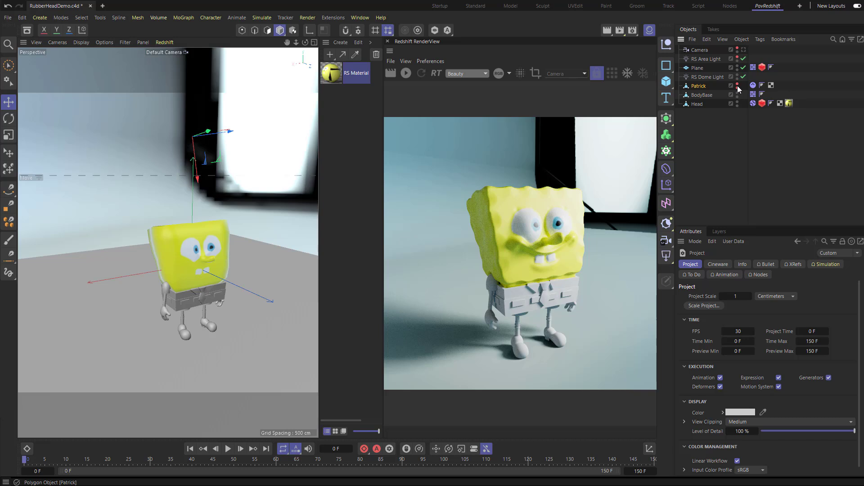
{"action": "left_click", "coordinate": [737, 93]}
{"action": "left_click", "coordinate": [738, 95]}
{"action": "left_click", "coordinate": [737, 104]}
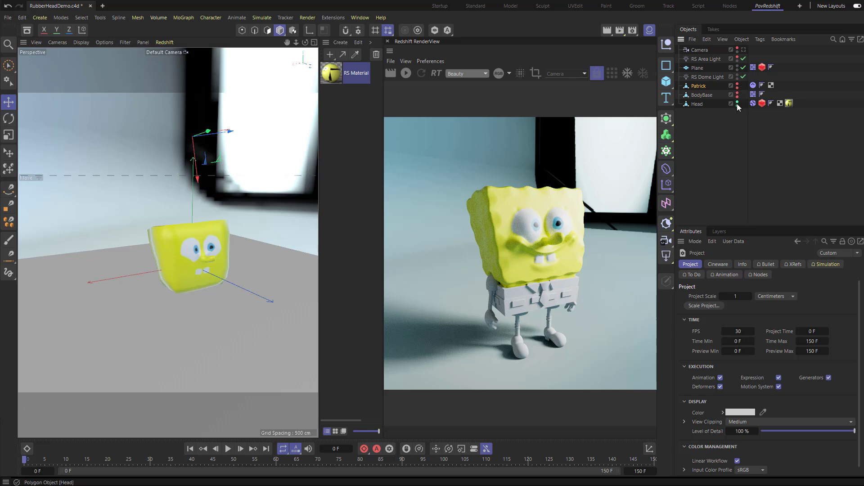
{"action": "left_click", "coordinate": [737, 104]}
{"action": "left_click", "coordinate": [737, 66]}
{"action": "left_click", "coordinate": [737, 66]}
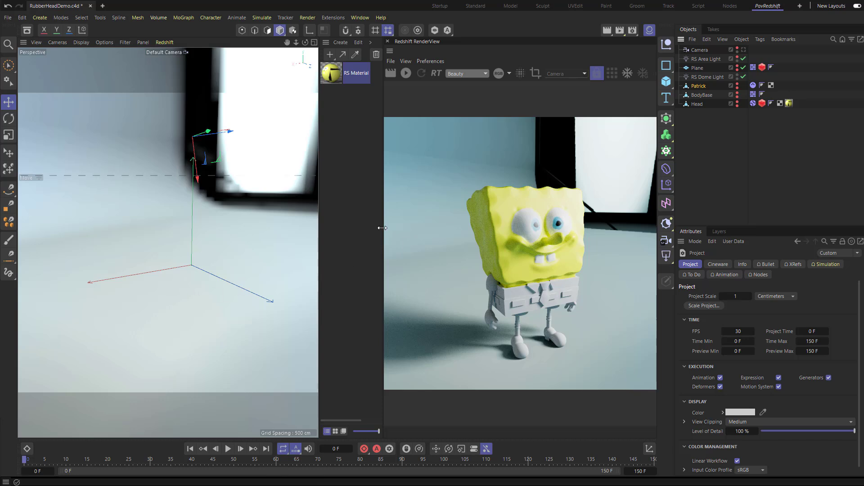
- Add a Plane mesh primitive to the scene, frame it closer and start the Redshift live render
{"action": "left_click", "coordinate": [41, 18]}
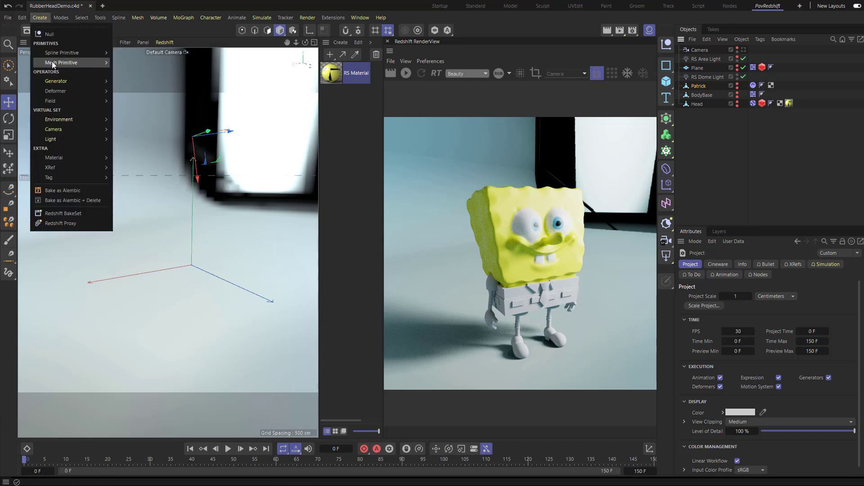
{"action": "mouse_move", "coordinate": [52, 63]}
{"action": "left_click", "coordinate": [128, 101]}
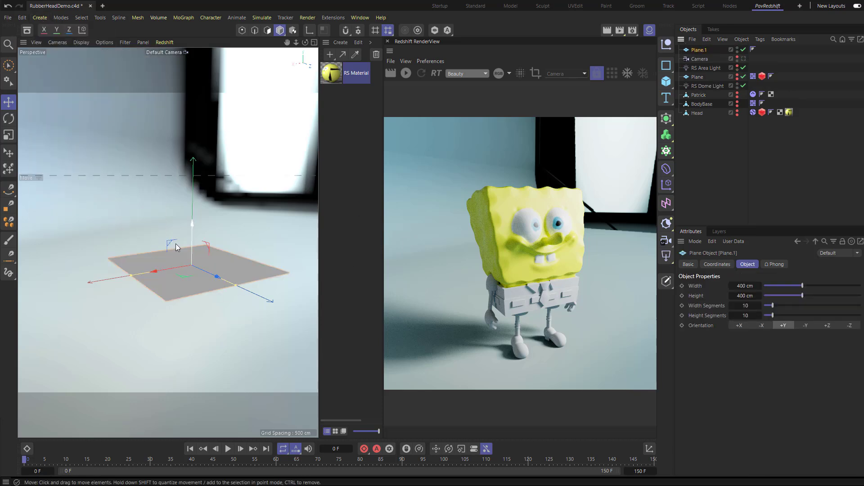
{"action": "middle_click_drag", "start_coordinate": [176, 244], "coordinate": [176, 177], "text": "alt"}
{"action": "right_click_drag", "start_coordinate": [177, 176], "coordinate": [237, 212], "text": "alt"}
{"action": "left_click_drag", "start_coordinate": [236, 212], "coordinate": [191, 193], "text": "alt"}
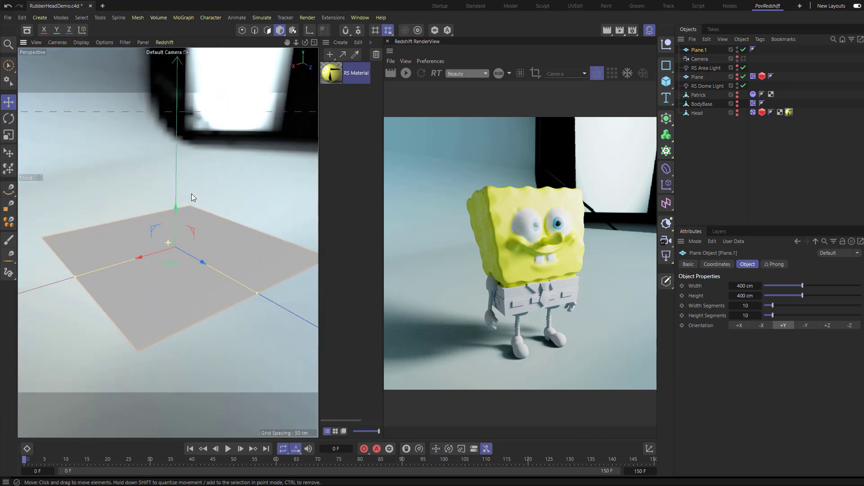
{"action": "left_click", "coordinate": [409, 78]}
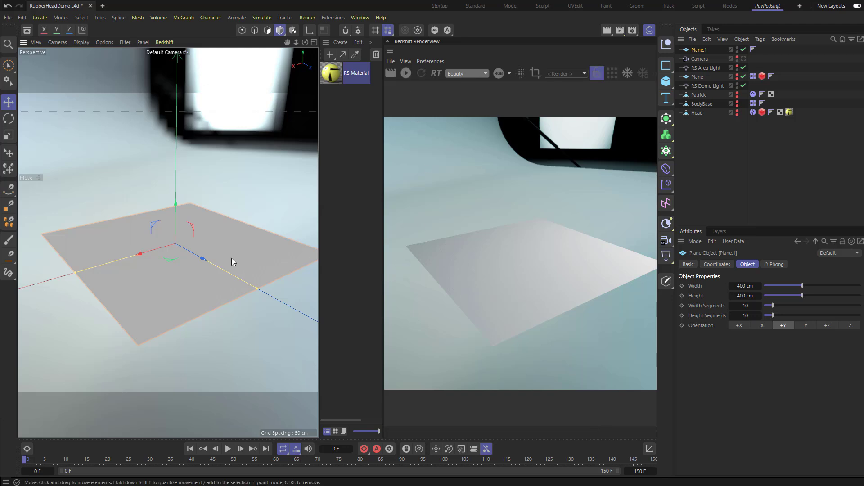
- Switch the viewport display to Gouraud Shading (Lines)
{"action": "left_click_drag", "start_coordinate": [231, 258], "coordinate": [231, 268], "text": "alt"}
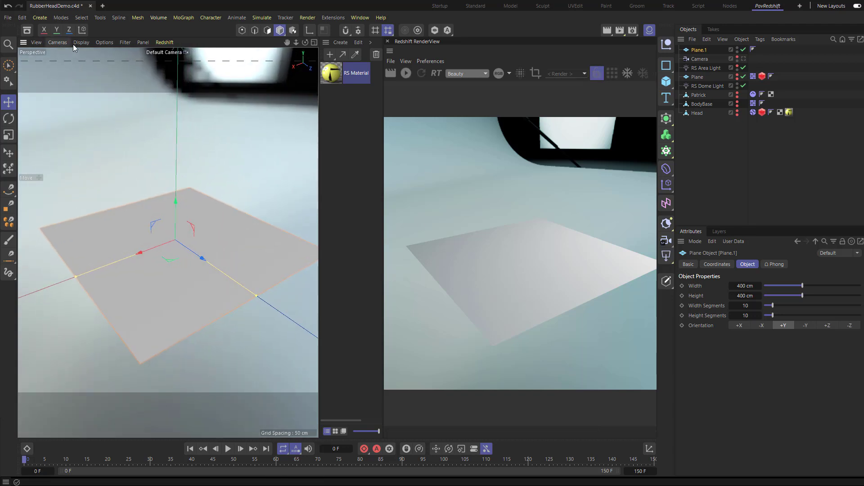
{"action": "left_click", "coordinate": [85, 43]}
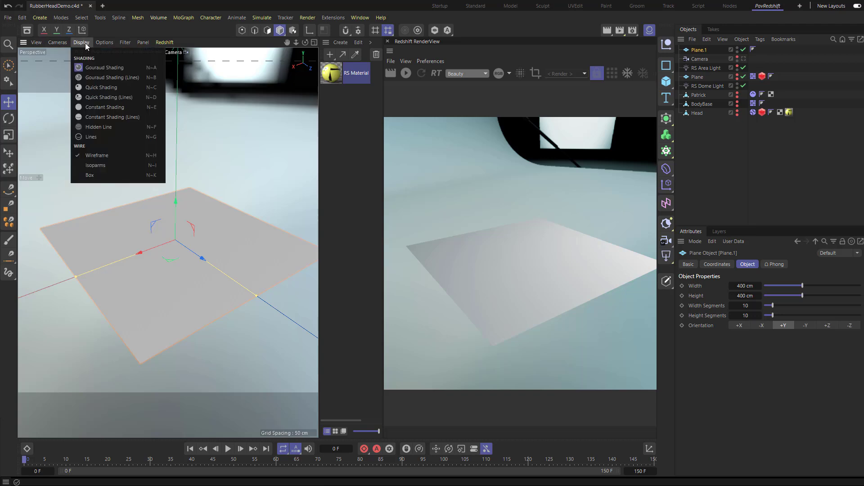
{"action": "left_click", "coordinate": [93, 77]}
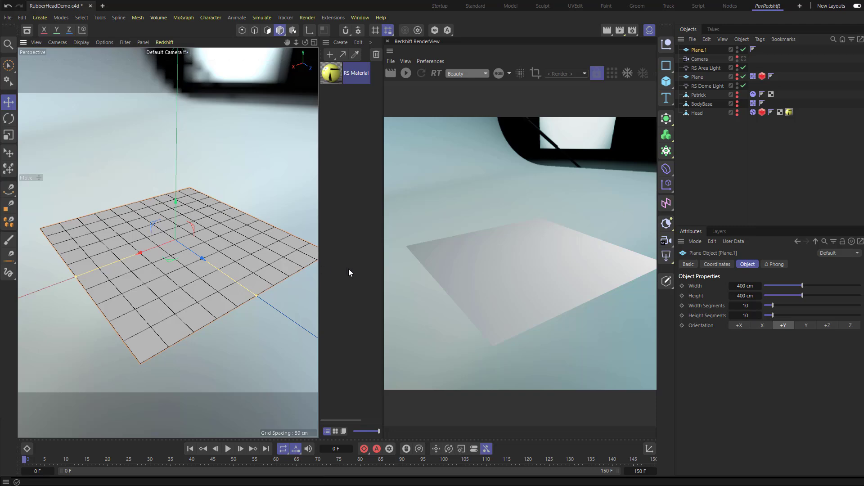
- Set the new plane's width segments and height segments to 50 each
{"action": "left_click", "coordinate": [747, 305]}
{"action": "type", "text": "50"}
{"action": "key", "text": "Tab"}
{"action": "type", "text": "50"}
{"action": "key", "text": "Return"}
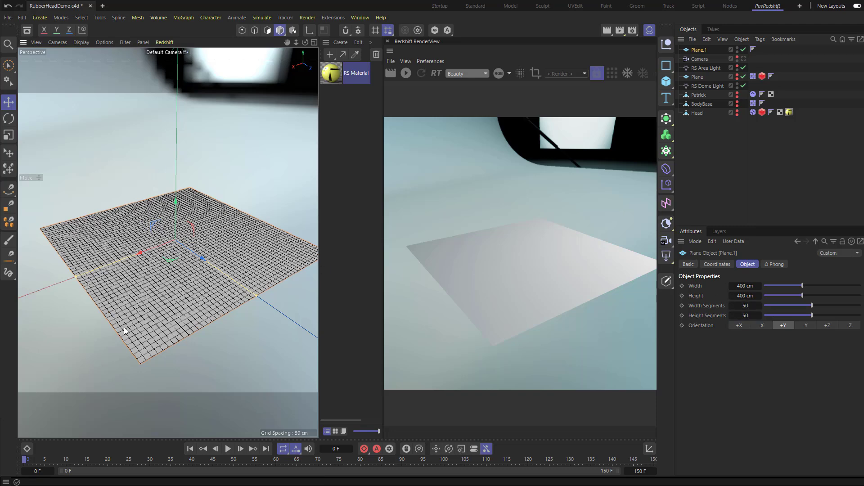
{"action": "left_click_drag", "start_coordinate": [121, 303], "coordinate": [130, 290], "text": "alt"}
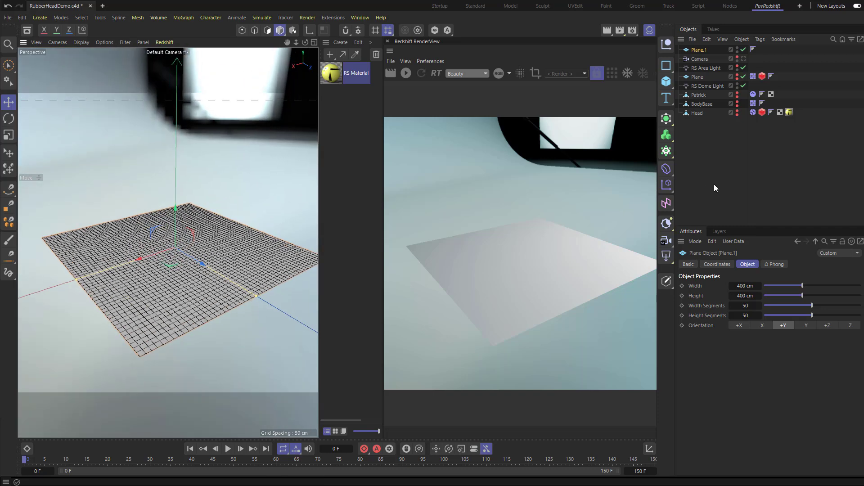
{"action": "left_click", "coordinate": [671, 169]}
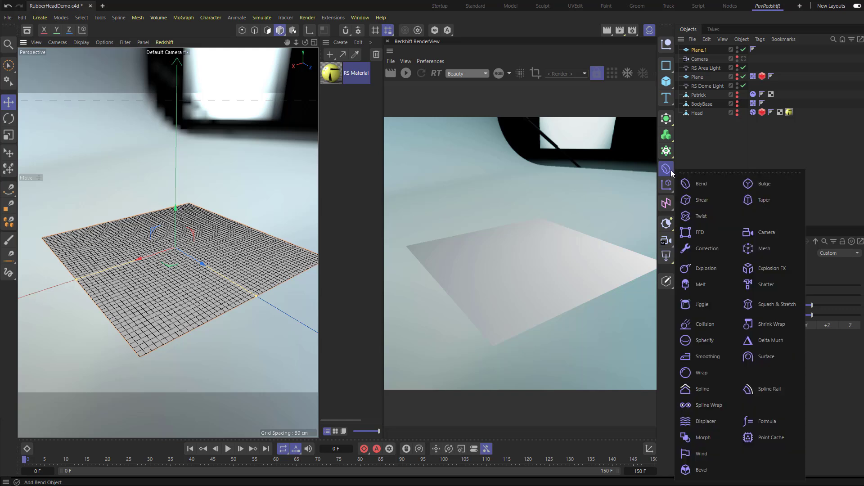
{"action": "left_click", "coordinate": [40, 17]}
{"action": "mouse_move", "coordinate": [56, 81]}
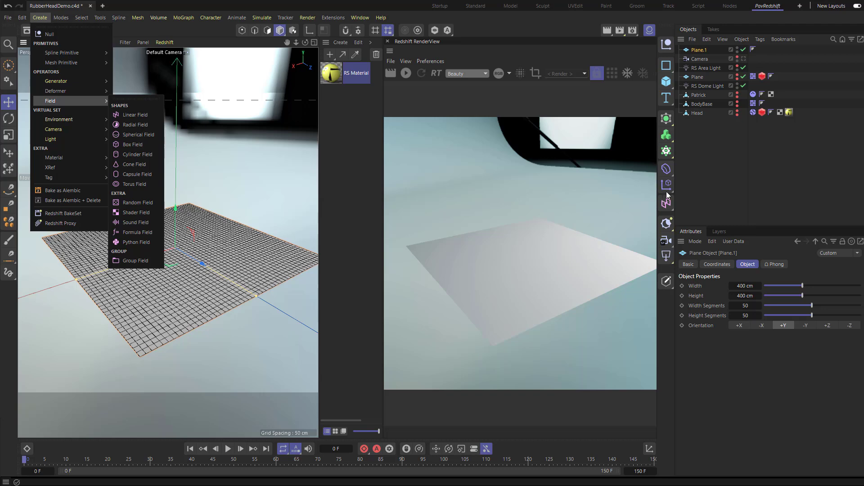
{"action": "mouse_move", "coordinate": [161, 17]}
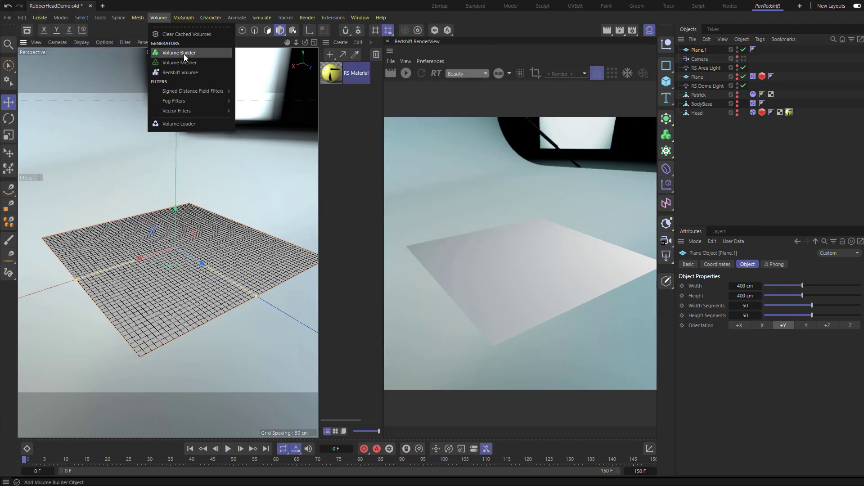
{"action": "mouse_move", "coordinate": [188, 18]}
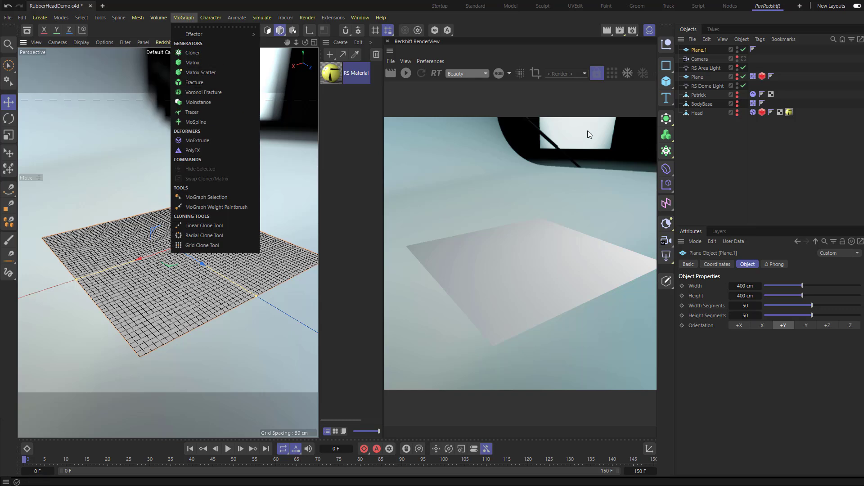
{"action": "left_click", "coordinate": [564, 25]}
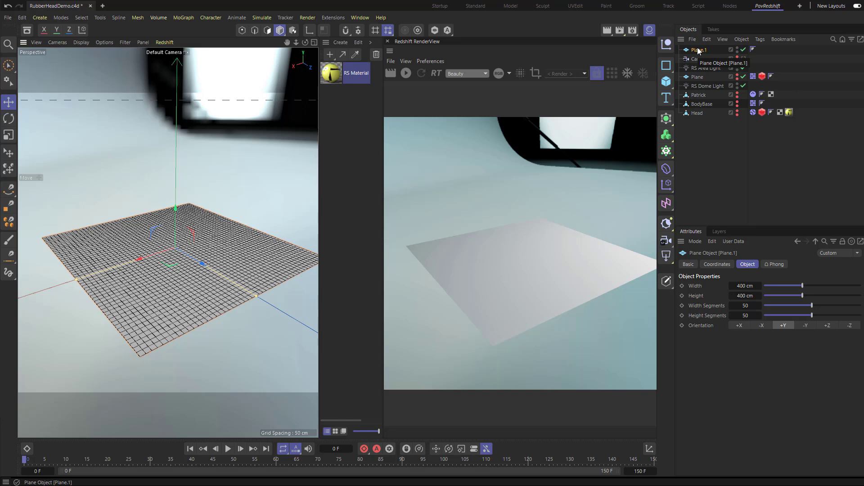
- Add a Displacer deformer as a child of the Plane.1 object
{"action": "left_click", "coordinate": [669, 169]}
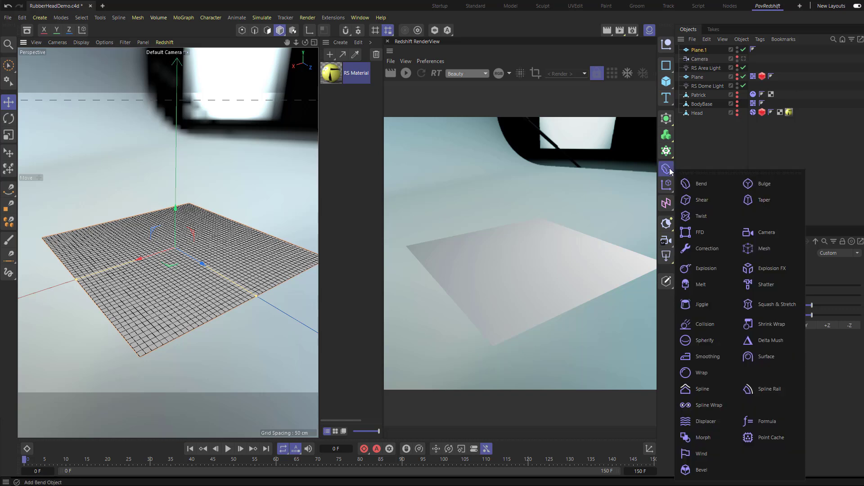
{"action": "left_click", "coordinate": [700, 421], "text": "shift"}
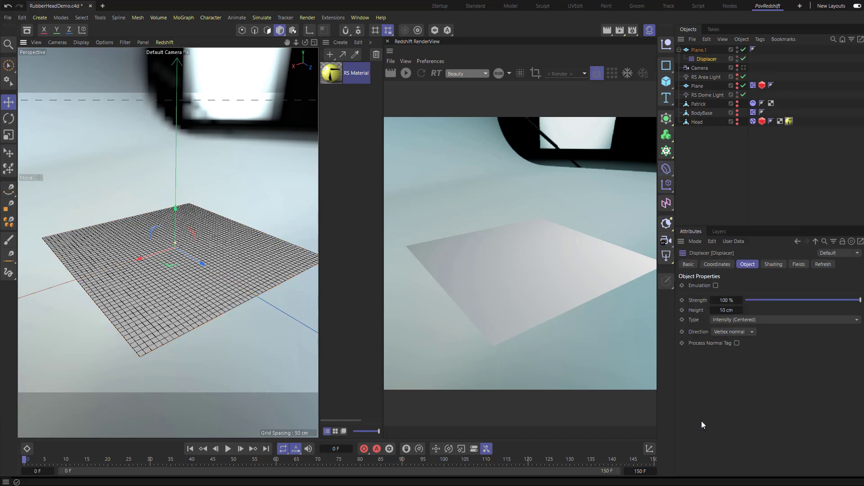
{"action": "left_click", "coordinate": [699, 50]}
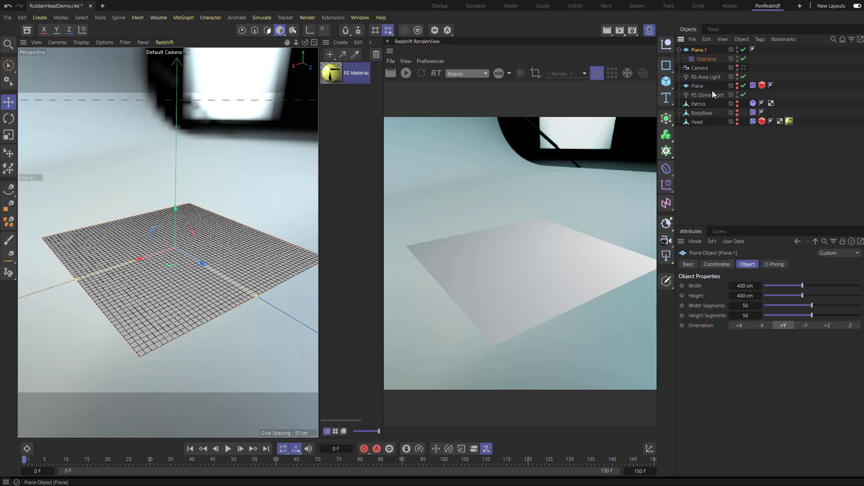
- Assign a Noise shader to the Displacer's shading as its custom shader
{"action": "left_click", "coordinate": [704, 60]}
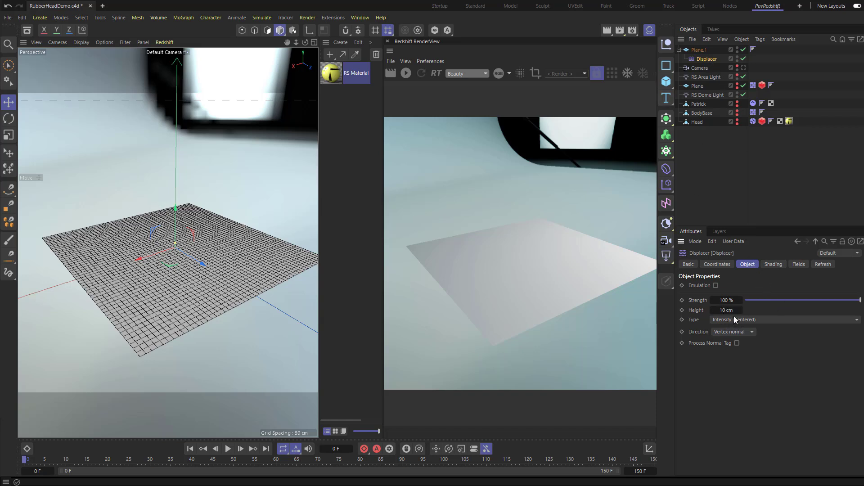
{"action": "left_click", "coordinate": [773, 264]}
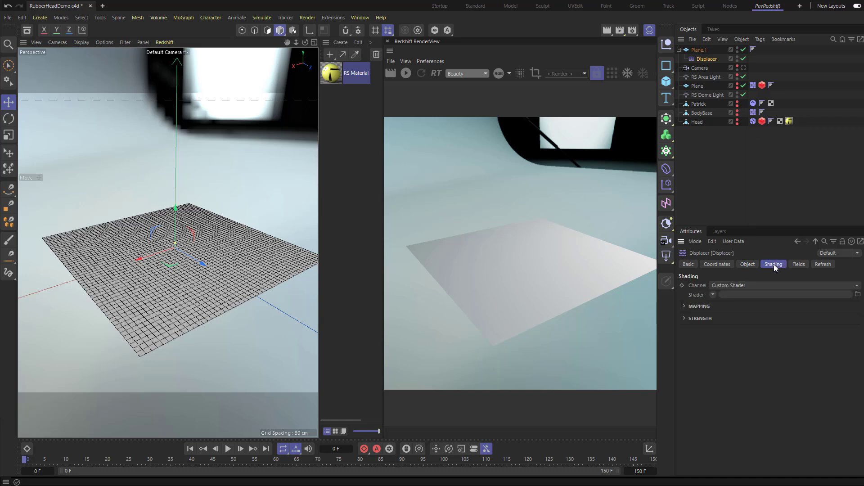
{"action": "left_click", "coordinate": [714, 294]}
{"action": "mouse_move", "coordinate": [726, 225]}
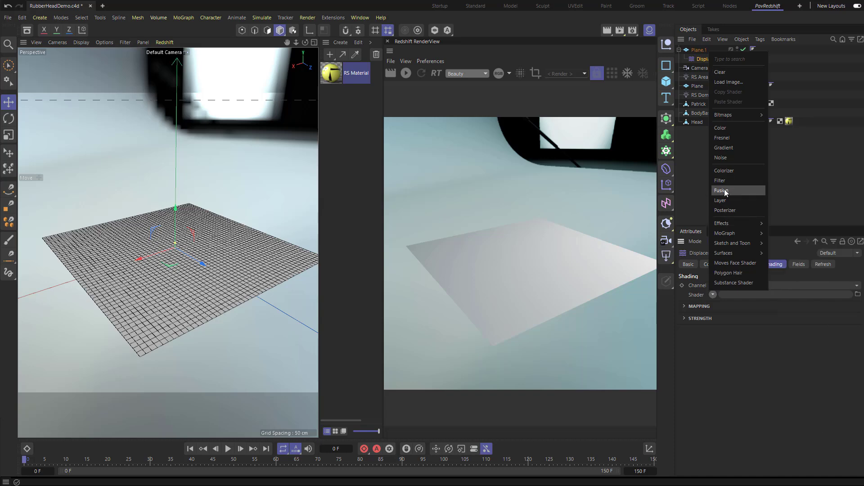
{"action": "left_click", "coordinate": [725, 158]}
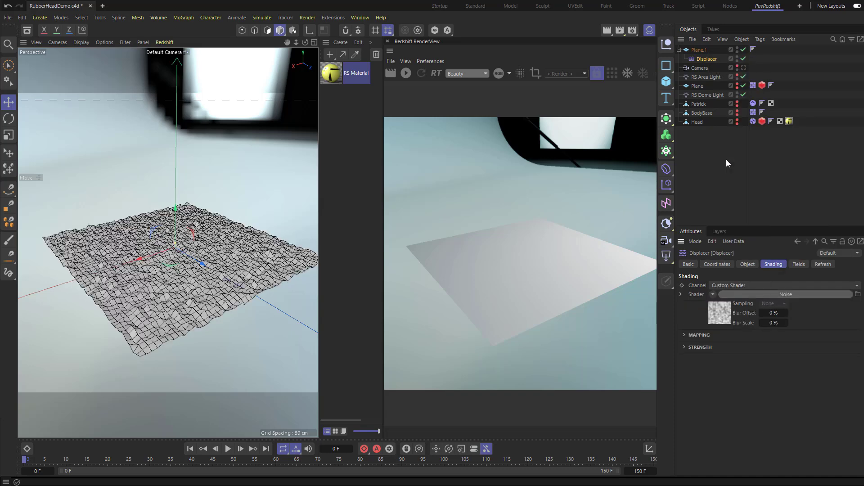
- Review the Noise shader's properties, the Displacer's coordinates, object and shading settings, and the displaced plane
{"action": "left_click", "coordinate": [707, 60]}
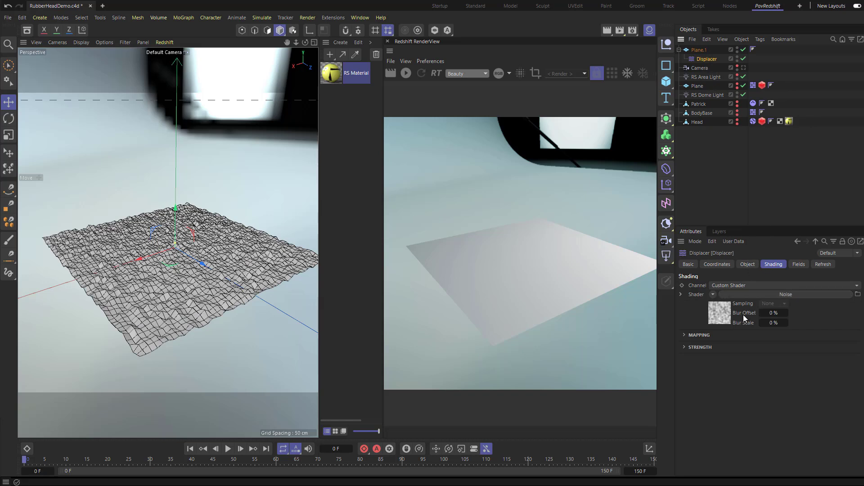
{"action": "left_click", "coordinate": [721, 315]}
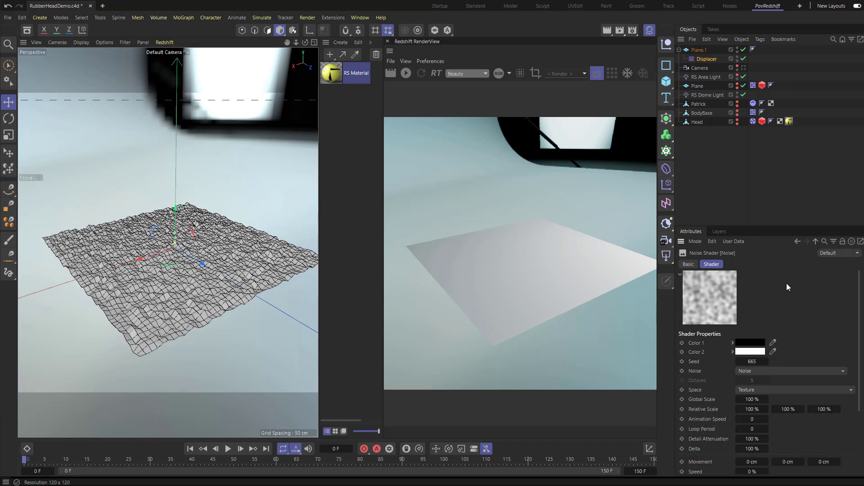
{"action": "left_click", "coordinate": [815, 242]}
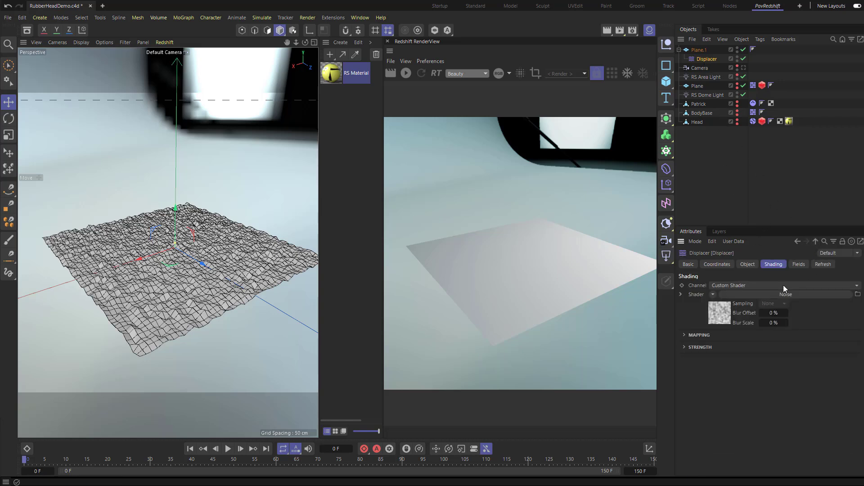
{"action": "left_click", "coordinate": [751, 264]}
{"action": "left_click", "coordinate": [731, 265]}
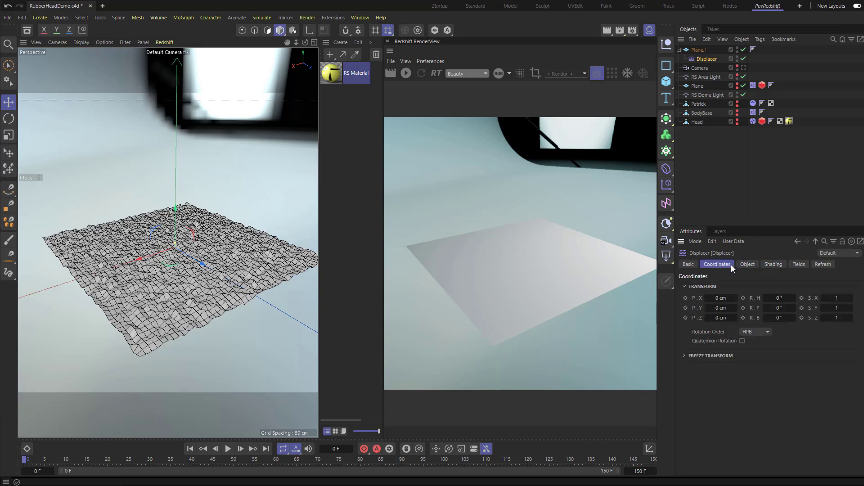
{"action": "left_click", "coordinate": [750, 264]}
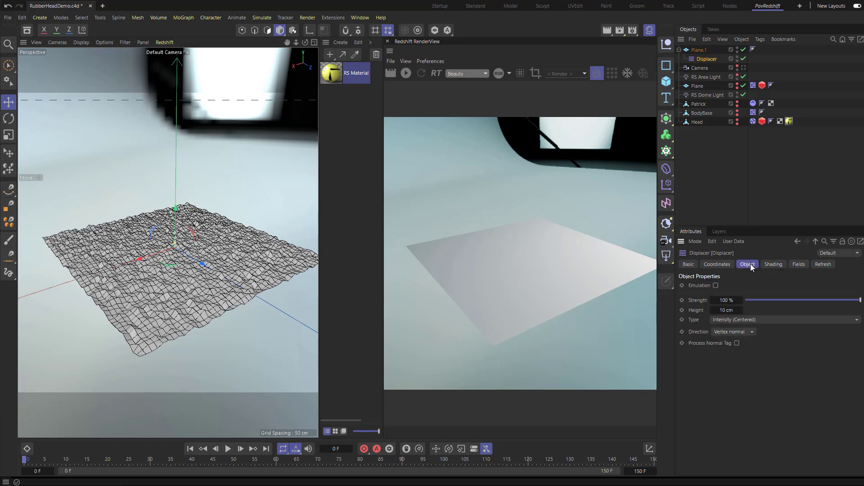
{"action": "left_click", "coordinate": [768, 264]}
{"action": "left_click", "coordinate": [751, 265]}
{"action": "left_click", "coordinate": [780, 267]}
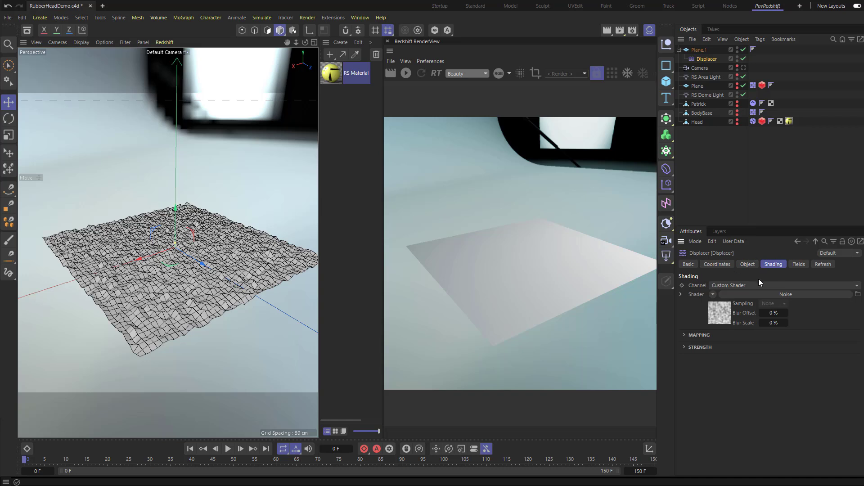
{"action": "left_click", "coordinate": [721, 312]}
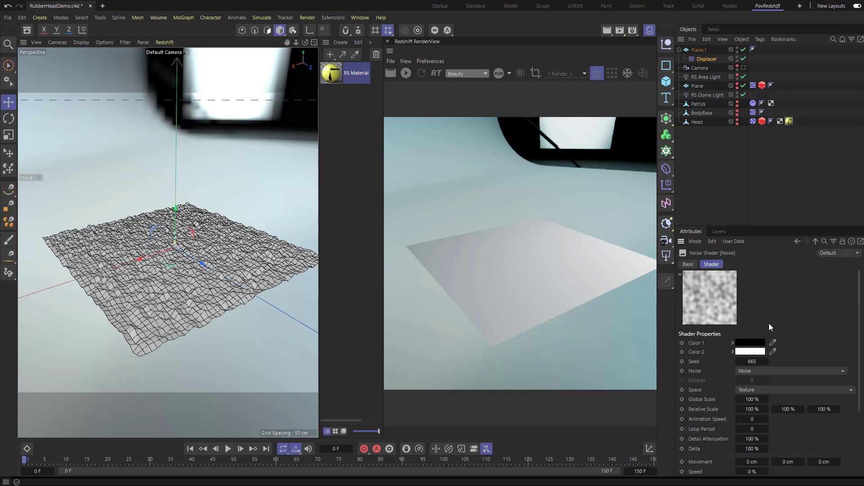
{"action": "middle_click_drag", "start_coordinate": [154, 272], "coordinate": [166, 262], "text": "alt"}
{"action": "right_click_drag", "start_coordinate": [166, 262], "coordinate": [213, 285], "text": "alt"}
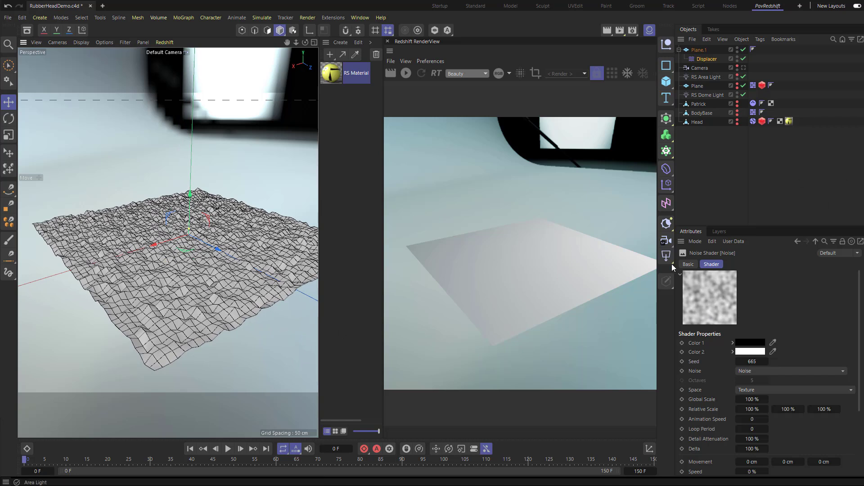
- Examine the Displacer's height and displacement type options, keeping the type at Intensity (Centered)
{"action": "left_click", "coordinate": [816, 242]}
{"action": "left_click", "coordinate": [747, 265]}
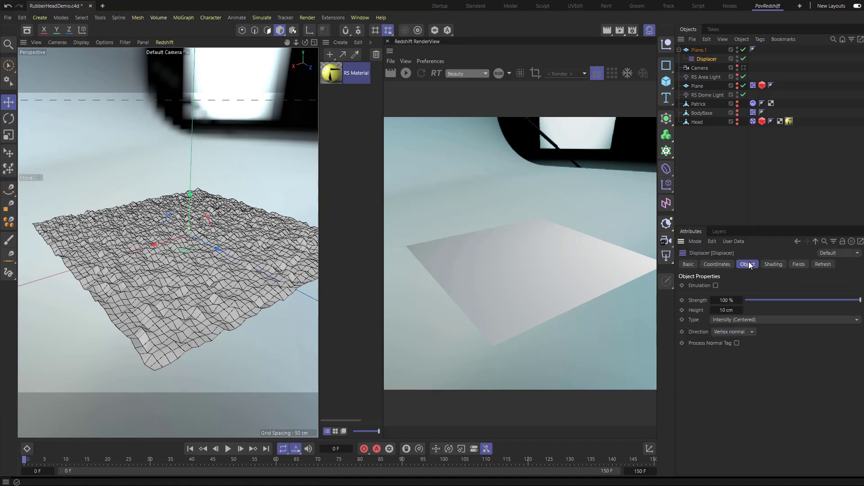
{"action": "mouse_move", "coordinate": [727, 309]}
{"action": "left_mouse_down"}
{"action": "mouse_move", "coordinate": [740, 309]}
{"action": "mouse_move", "coordinate": [715, 310]}
{"action": "mouse_move", "coordinate": [727, 309]}
{"action": "left_mouse_up"}
{"action": "left_click", "coordinate": [742, 321]}
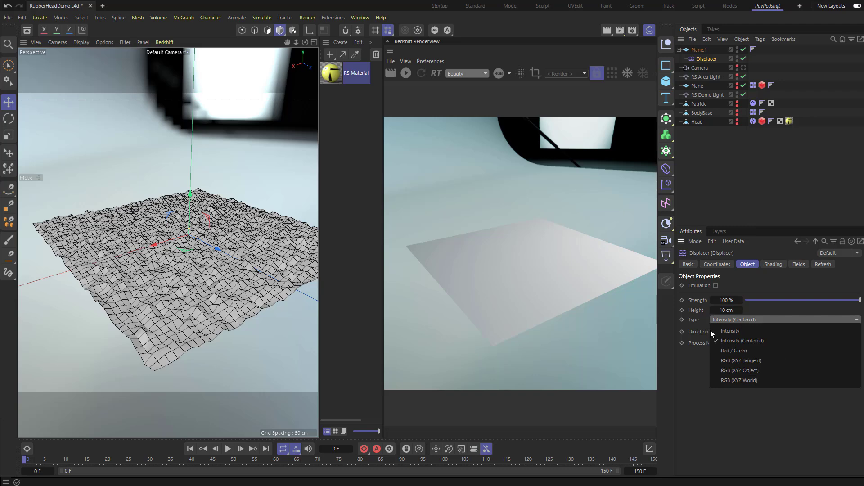
{"action": "left_click", "coordinate": [741, 342]}
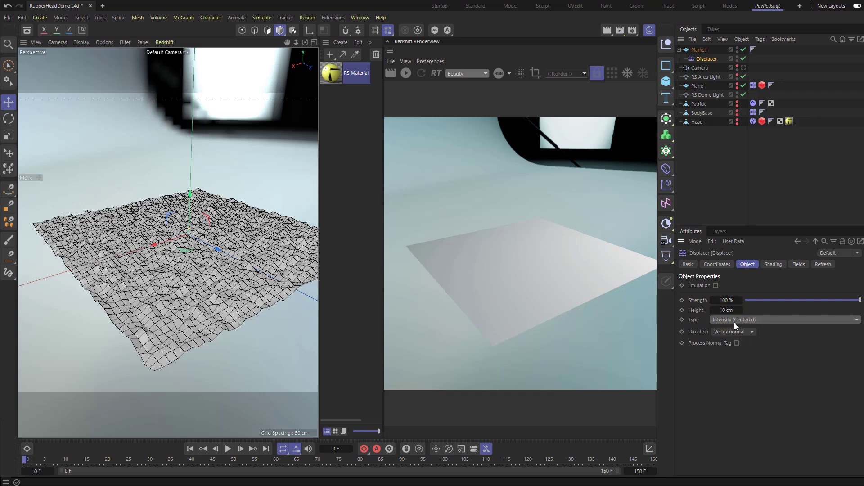
- Set the Displacer's height to 23 cm and lower it to 21 cm
{"action": "left_click", "coordinate": [726, 310]}
{"action": "type", "text": "23"}
{"action": "key", "text": "Return"}
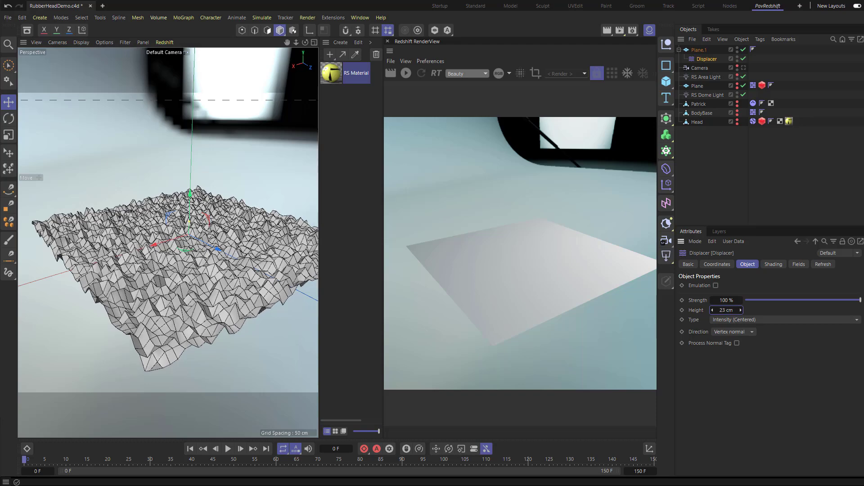
{"action": "left_click_drag", "start_coordinate": [740, 310], "coordinate": [697, 310]}
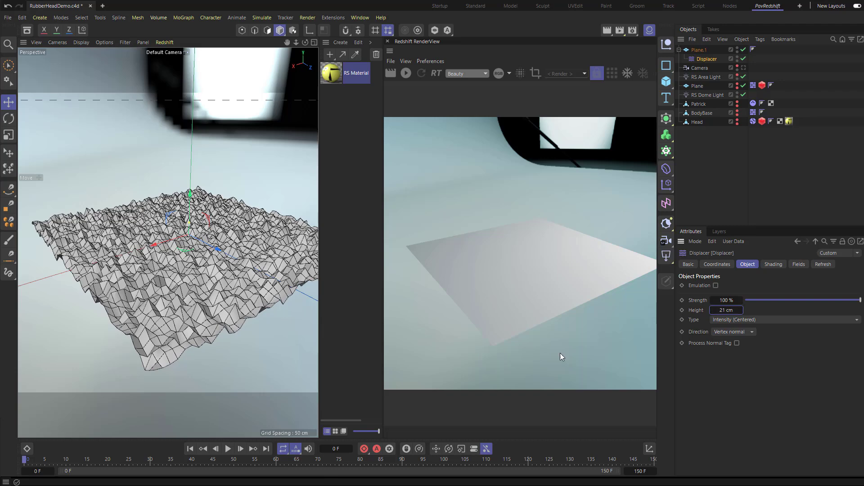
- Try the Displacer's Intensity type with positive and negative heights, such as 34 cm and -40 cm
{"action": "left_click", "coordinate": [736, 320]}
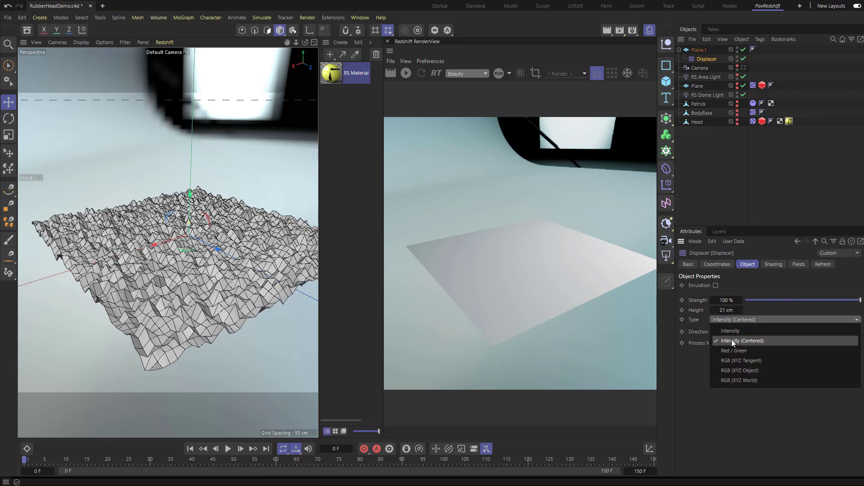
{"action": "left_click", "coordinate": [731, 331]}
{"action": "mouse_move", "coordinate": [726, 310]}
{"action": "left_mouse_down"}
{"action": "mouse_move", "coordinate": [756, 310]}
{"action": "mouse_move", "coordinate": [725, 310]}
{"action": "mouse_move", "coordinate": [742, 310]}
{"action": "left_mouse_up"}
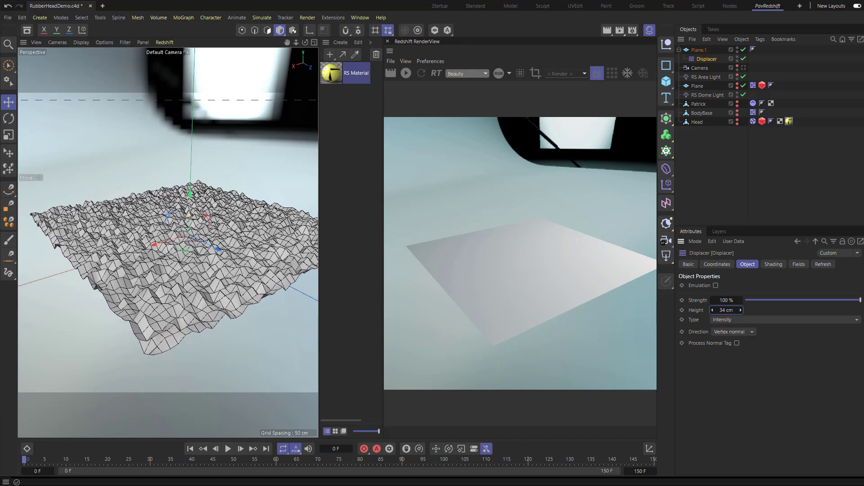
{"action": "left_click_drag", "start_coordinate": [717, 310], "coordinate": [690, 310]}
{"action": "left_click_drag", "start_coordinate": [726, 310], "coordinate": [740, 310]}
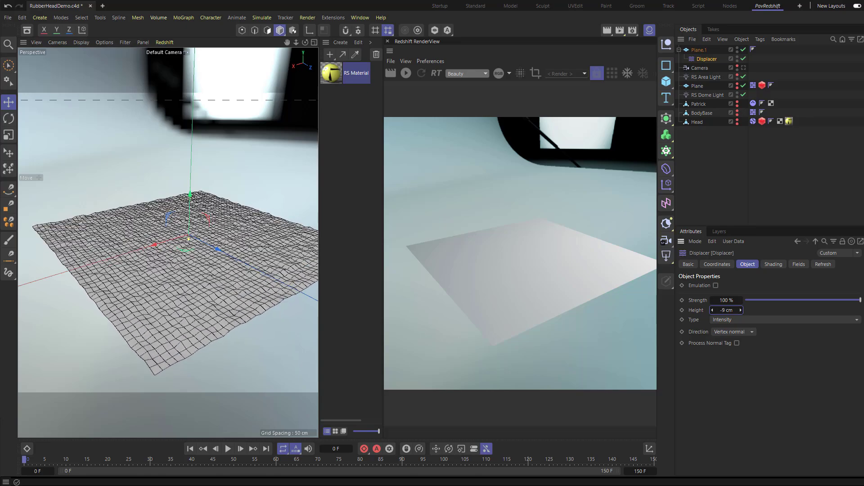
{"action": "left_click_drag", "start_coordinate": [741, 310], "coordinate": [741, 310]}
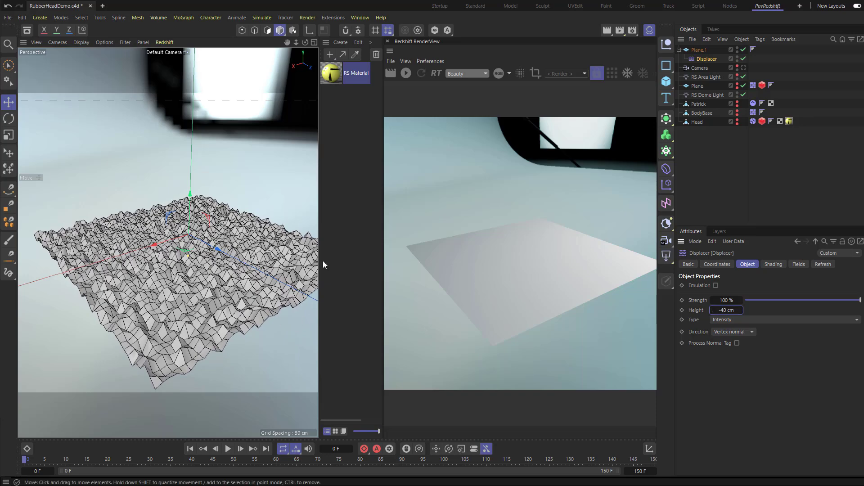
{"action": "left_click_drag", "start_coordinate": [740, 310], "coordinate": [741, 310]}
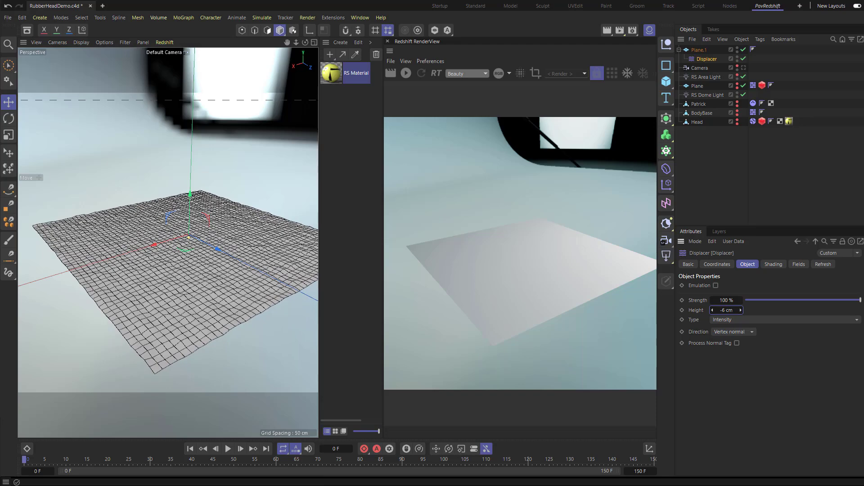
- Set the Displacer's type to Intensity (Centered) and its height to 16 cm
{"action": "left_click", "coordinate": [728, 320]}
{"action": "left_click", "coordinate": [733, 339]}
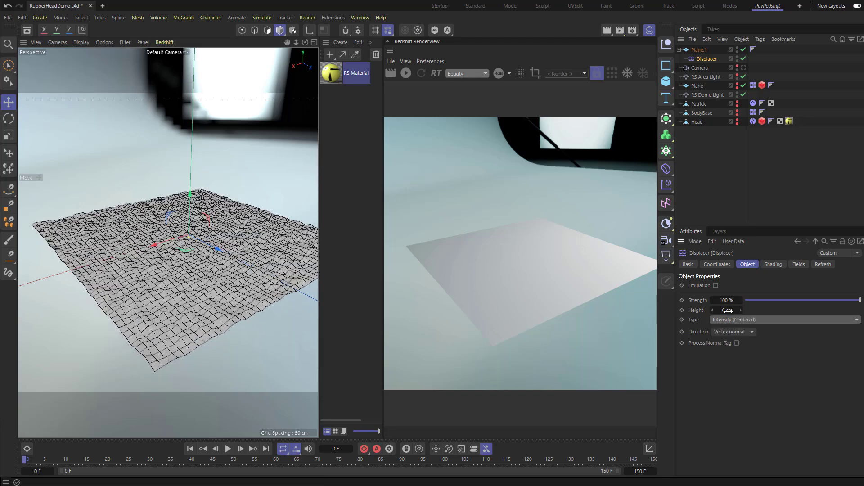
{"action": "left_click_drag", "start_coordinate": [727, 311], "coordinate": [727, 310]}
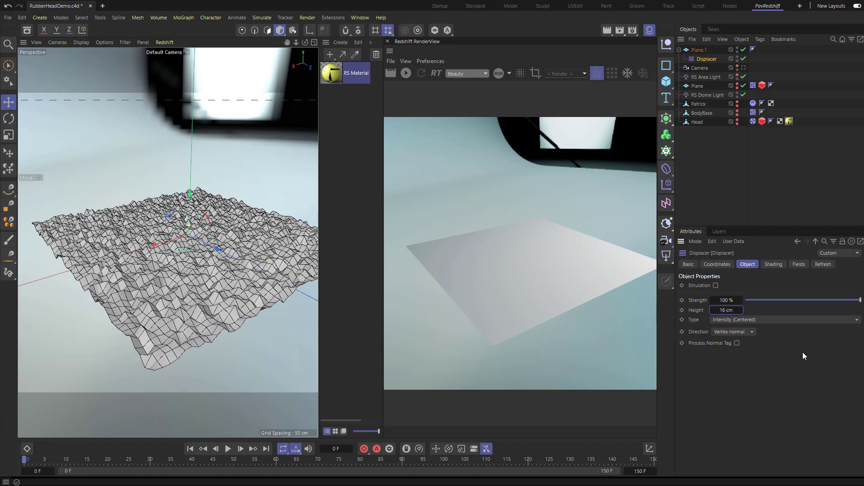
- Open the Displacer's Noise shader settings and enlarge the attributes area to show all shader properties
{"action": "left_click", "coordinate": [771, 264]}
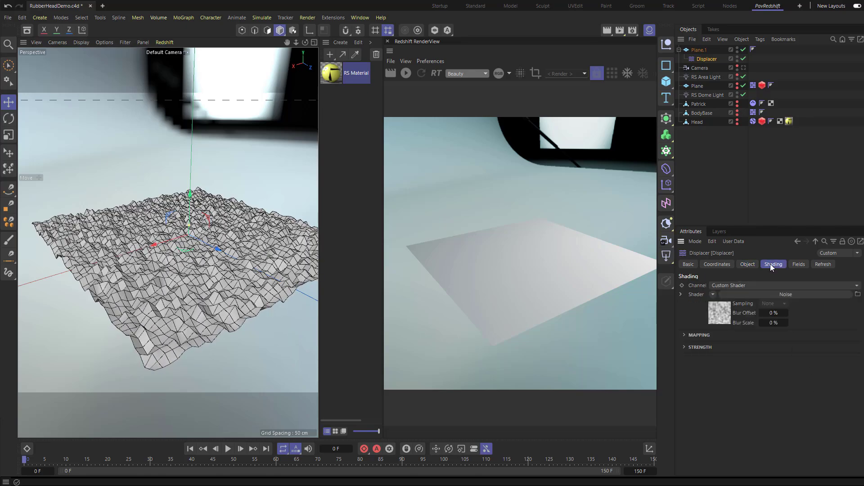
{"action": "left_click", "coordinate": [719, 317]}
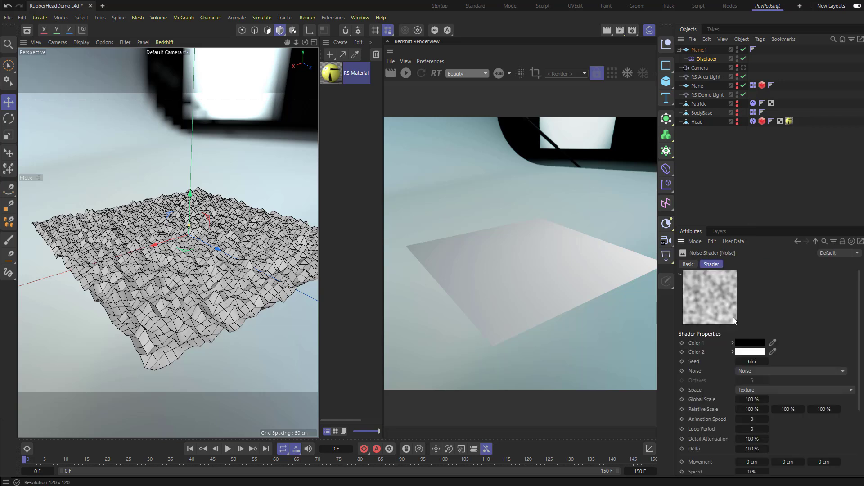
{"action": "scroll", "coordinate": [783, 352], "scroll_direction": "down", "scroll_amount": 4}
{"action": "scroll", "coordinate": [783, 352], "scroll_direction": "up", "scroll_amount": 4}
{"action": "left_click_drag", "start_coordinate": [752, 226], "coordinate": [752, 127]}
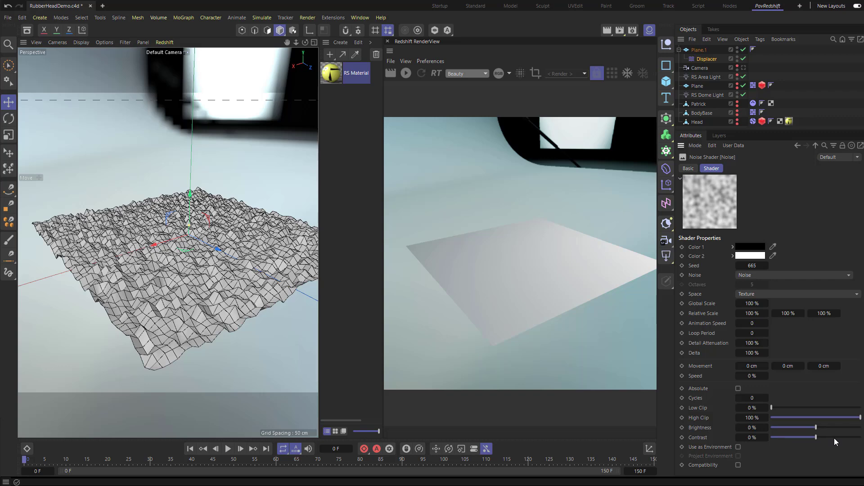
- Try the Noise shader with a contrast of 70 % and a low clip of 26 %
{"action": "left_click_drag", "start_coordinate": [834, 438], "coordinate": [848, 438]}
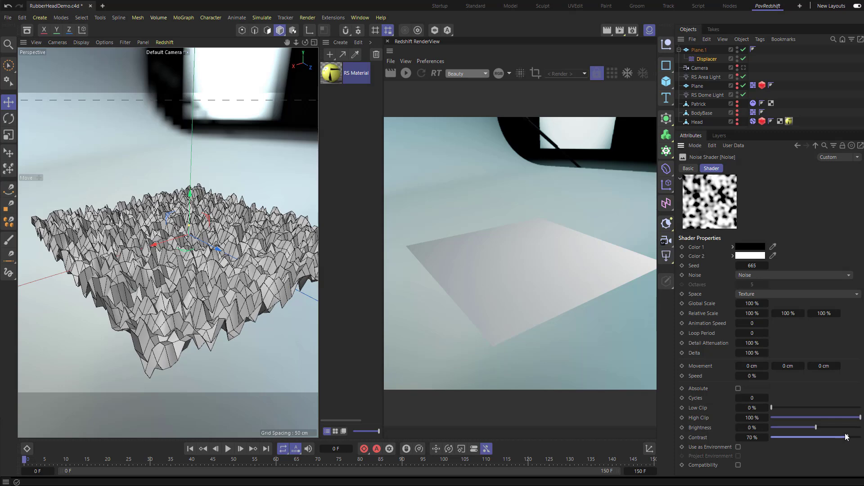
{"action": "mouse_move", "coordinate": [776, 409]}
{"action": "left_mouse_down"}
{"action": "mouse_move", "coordinate": [799, 409]}
{"action": "mouse_move", "coordinate": [782, 405]}
{"action": "left_mouse_up"}
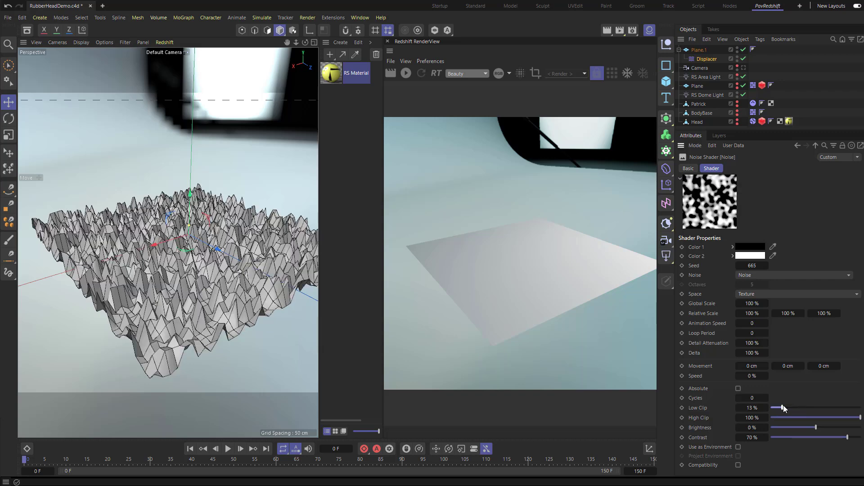
{"action": "left_click_drag", "start_coordinate": [785, 407], "coordinate": [795, 407]}
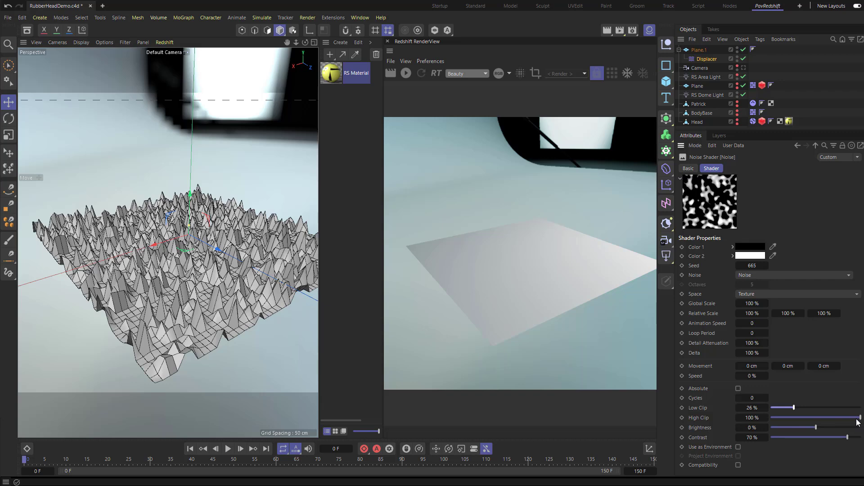
- Try the Noise shader with high clip 59 %, low clip 43 %, contrast 100 % and brightness -5 %, and inspect the plane
{"action": "left_click_drag", "start_coordinate": [858, 422], "coordinate": [810, 407]}
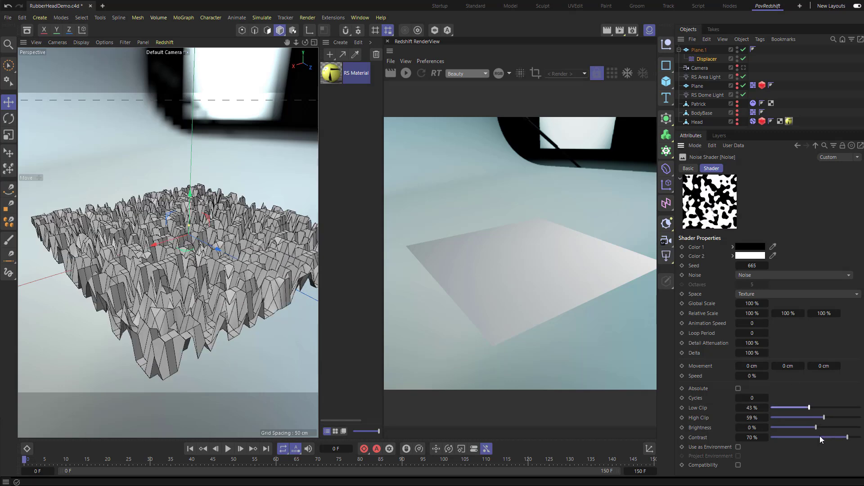
{"action": "mouse_move", "coordinate": [820, 436]}
{"action": "left_mouse_down"}
{"action": "mouse_move", "coordinate": [861, 437]}
{"action": "mouse_move", "coordinate": [830, 427]}
{"action": "mouse_move", "coordinate": [841, 426]}
{"action": "mouse_move", "coordinate": [779, 425]}
{"action": "mouse_move", "coordinate": [814, 426]}
{"action": "left_mouse_up"}
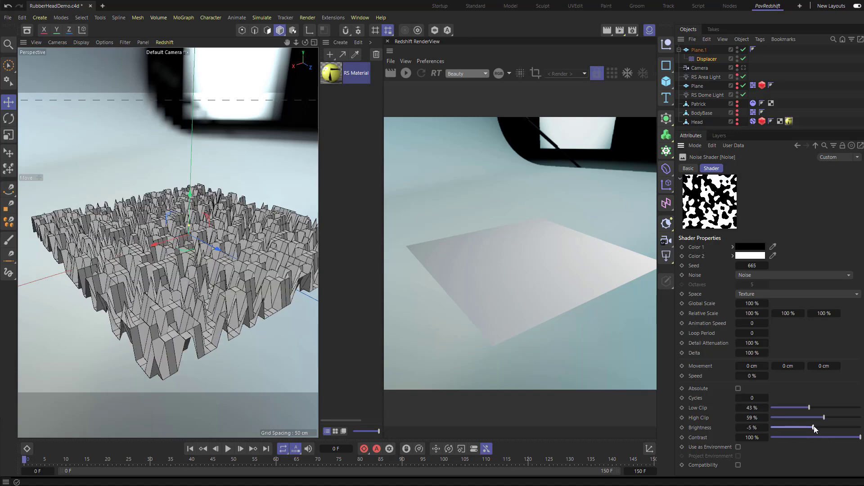
{"action": "mouse_move", "coordinate": [239, 263]}
{"action": "left_mouse_down", "text": "alt"}
{"action": "mouse_move", "coordinate": [237, 271]}
{"action": "mouse_move", "coordinate": [252, 267]}
{"action": "left_mouse_up", "text": "alt"}
{"action": "left_click_drag", "start_coordinate": [89, 266], "coordinate": [203, 276], "text": "alt"}
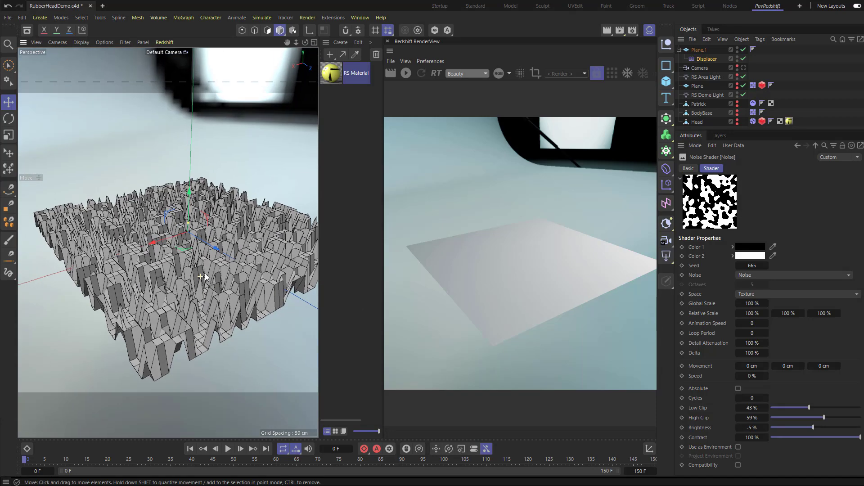
- Reset the Noise shader to low clip 0 %, high clip 100 %, brightness 0 % and contrast 0 %
{"action": "left_click", "coordinate": [755, 408]}
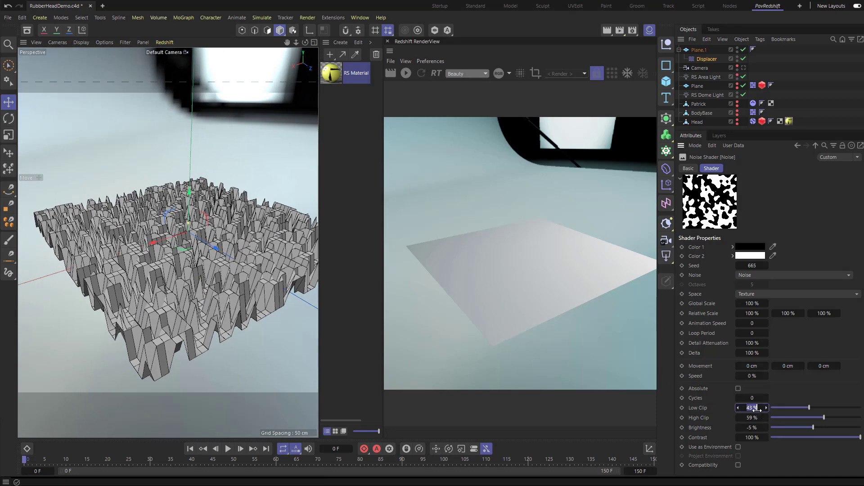
{"action": "type", "text": "0"}
{"action": "key", "text": "Return"}
{"action": "left_click", "coordinate": [757, 417]}
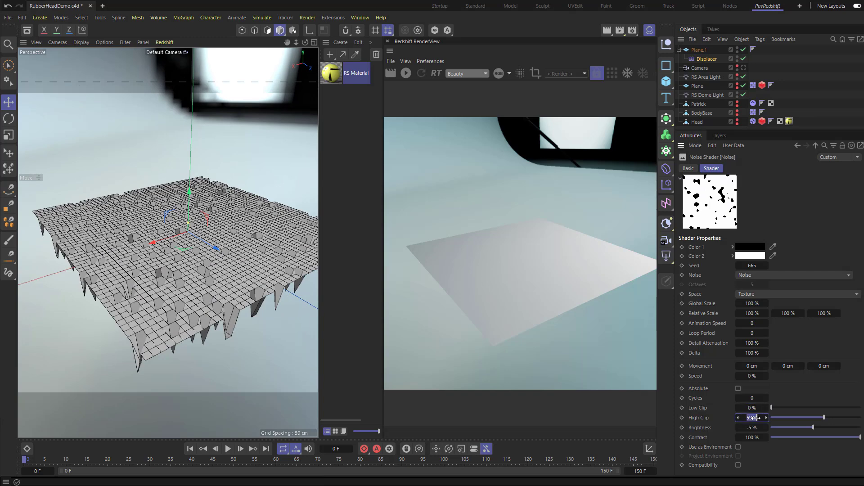
{"action": "type", "text": "100"}
{"action": "key", "text": "Return"}
{"action": "left_click", "coordinate": [754, 428]}
{"action": "type", "text": "0"}
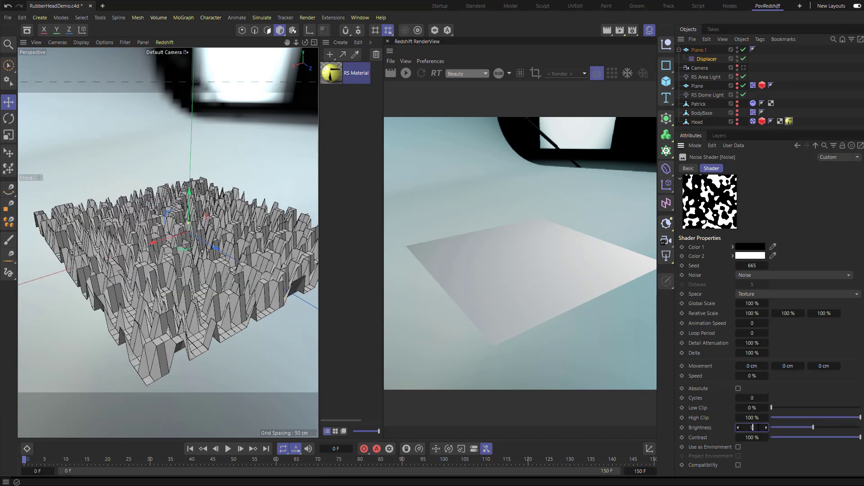
{"action": "key", "text": "Return"}
{"action": "left_click", "coordinate": [757, 437]}
{"action": "type", "text": "0"}
{"action": "key", "text": "Return"}
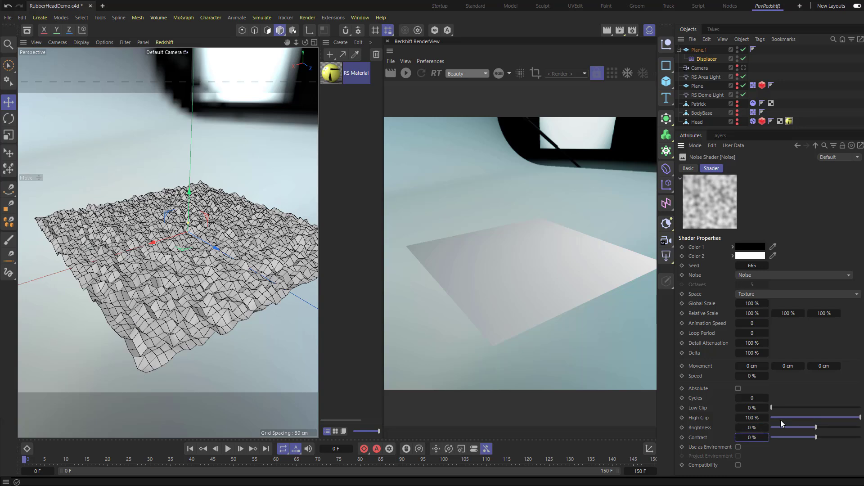
- Set the noise's animation speed to 1 and the timeline's end to frame 90
{"action": "left_click", "coordinate": [753, 324]}
{"action": "left_click", "coordinate": [640, 471]}
{"action": "type", "text": "90"}
{"action": "key", "text": "Return"}
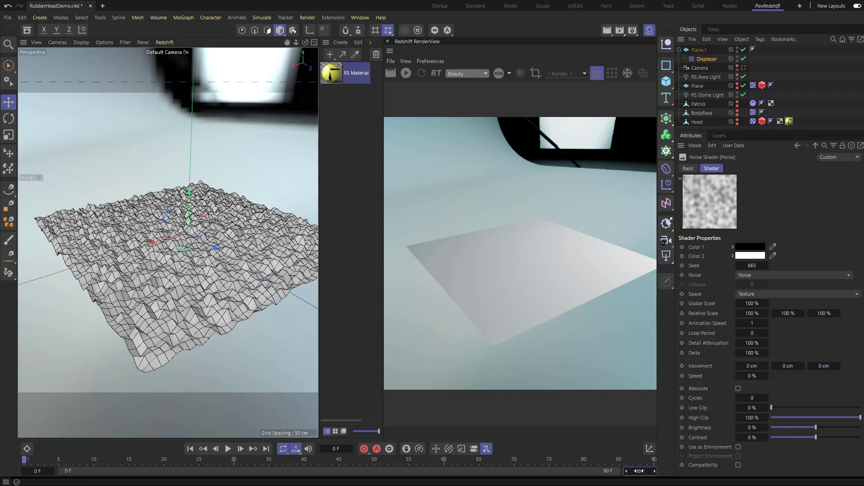
- Play the animated noise on the plane and check the frame rate in the render settings
{"action": "left_click", "coordinate": [228, 449]}
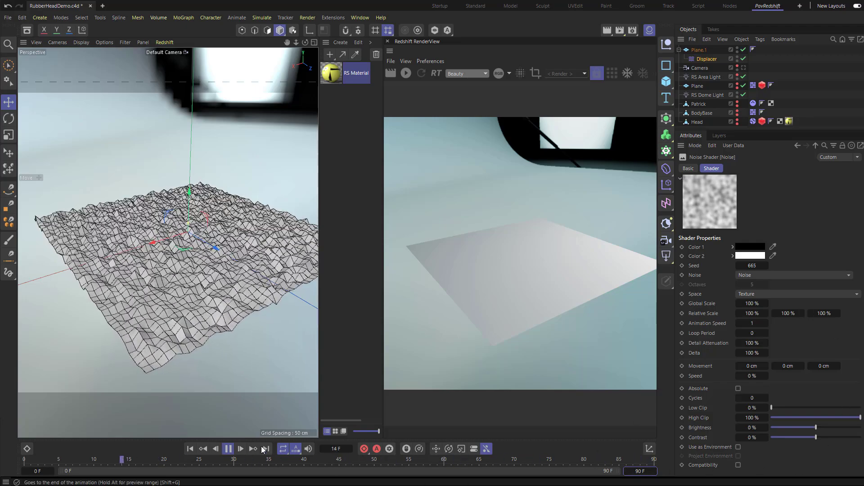
{"action": "left_click", "coordinate": [228, 449]}
{"action": "left_click", "coordinate": [633, 30]}
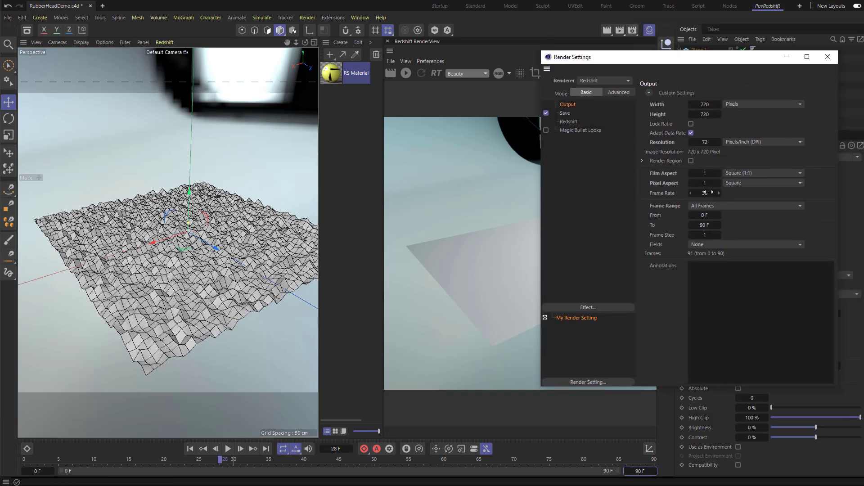
{"action": "left_click", "coordinate": [827, 57]}
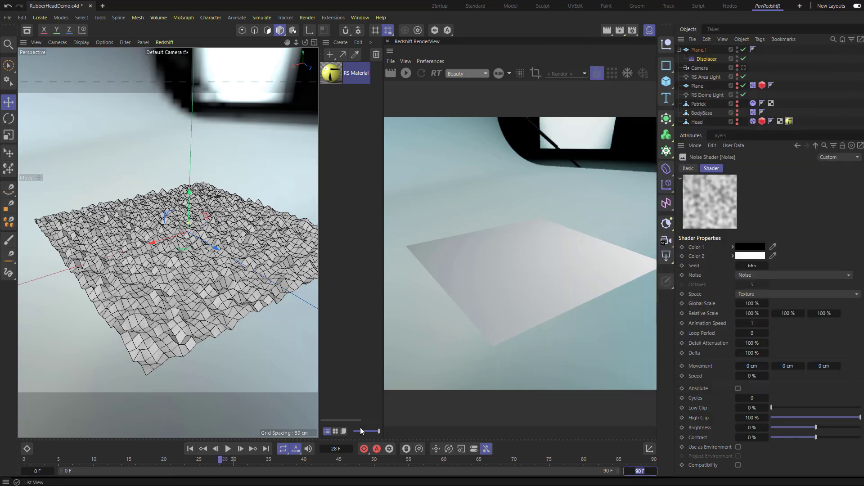
- Set the noise's loop period to 3 and play the looping animation
{"action": "left_click", "coordinate": [753, 332]}
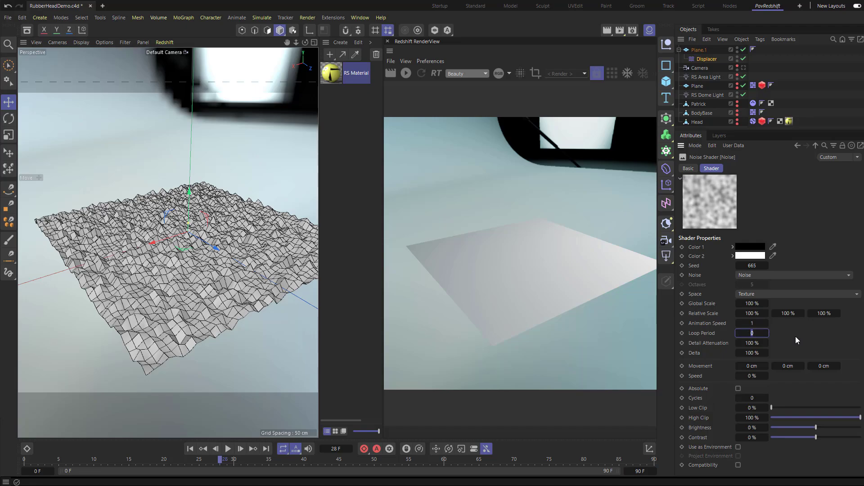
{"action": "type", "text": "3"}
{"action": "key", "text": "Return"}
{"action": "left_click", "coordinate": [229, 449]}
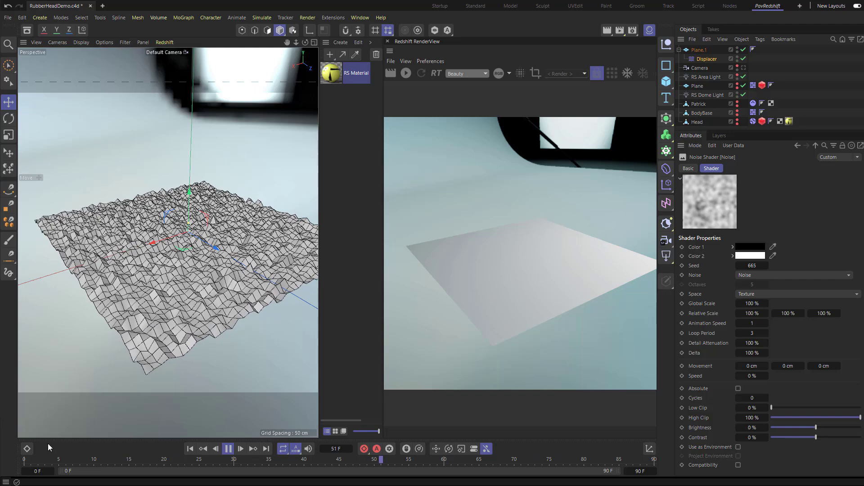
{"action": "left_click", "coordinate": [228, 449]}
- Switch to the browser and view the water animation in the Pirate Ship in a Bottle video on ArtStation
{"action": "key", "text": "alt+Tab"}
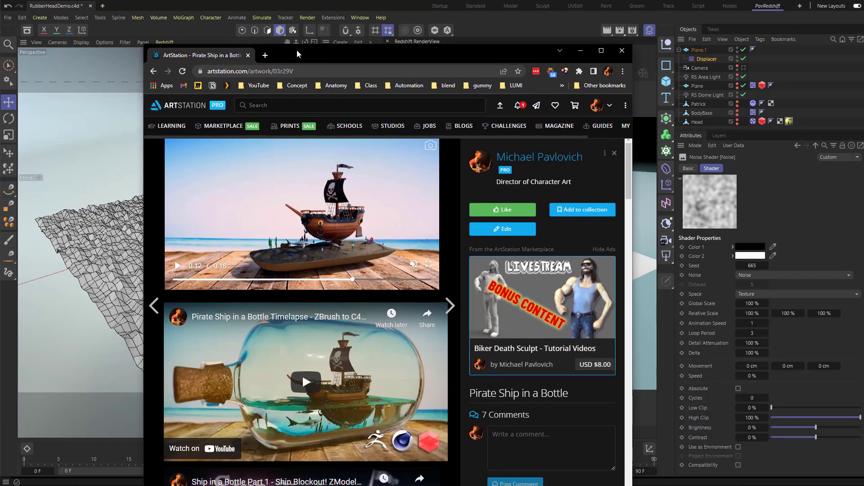
{"action": "left_click_drag", "start_coordinate": [297, 54], "coordinate": [290, 51]}
{"action": "left_click", "coordinate": [182, 265]}
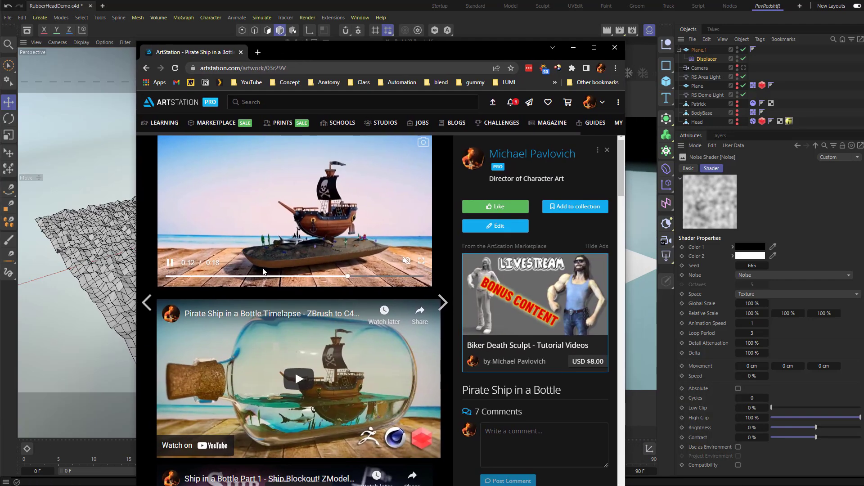
{"action": "left_click", "coordinate": [175, 277]}
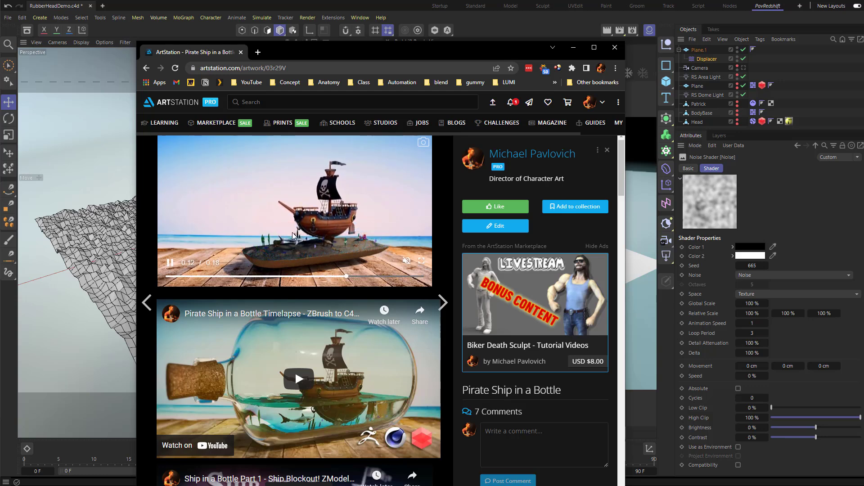
{"action": "left_click", "coordinate": [211, 277]}
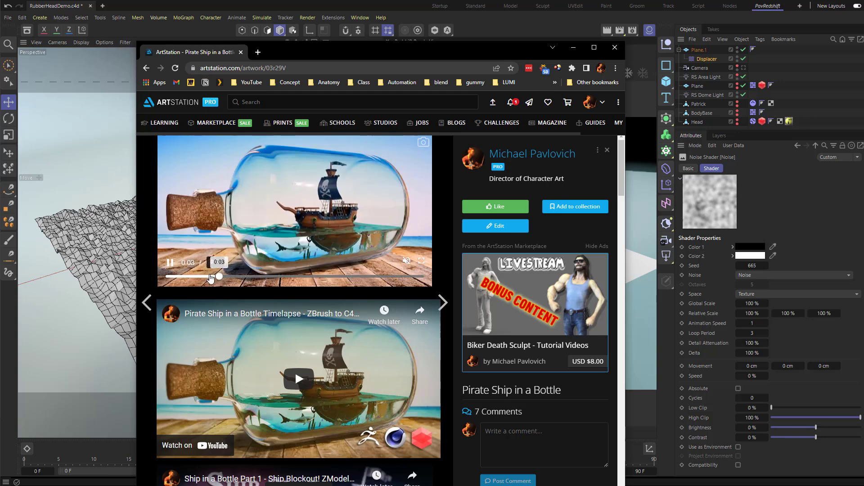
{"action": "left_click", "coordinate": [170, 262]}
{"action": "left_click_drag", "start_coordinate": [332, 55], "coordinate": [863, 56]}
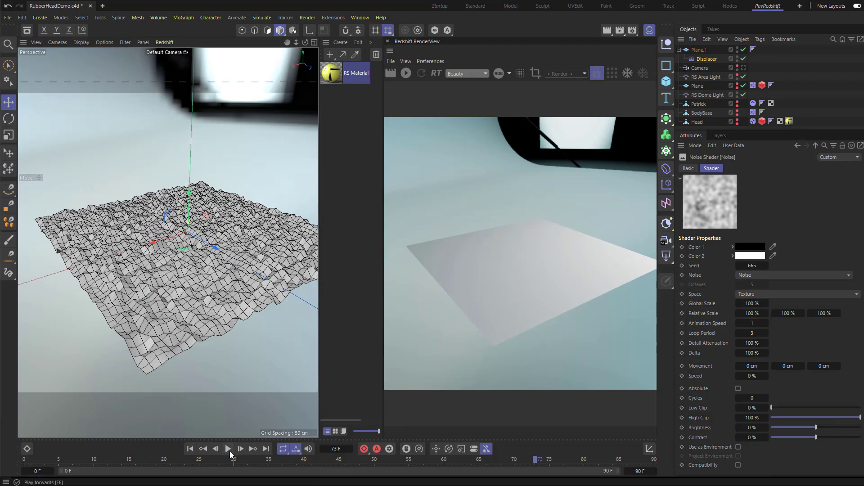
- Back in Cinema 4D, replay the looping noise animation and start the interactive Redshift render of the displaced plane
{"action": "left_click", "coordinate": [229, 449]}
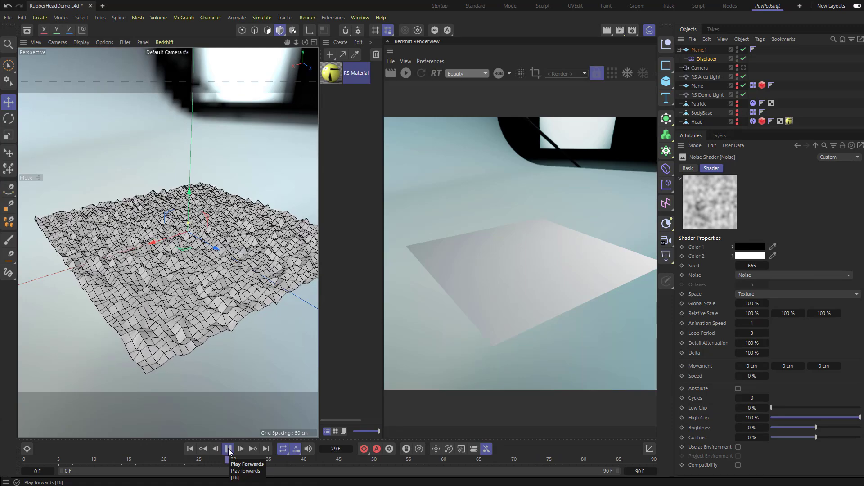
{"action": "left_click", "coordinate": [229, 450]}
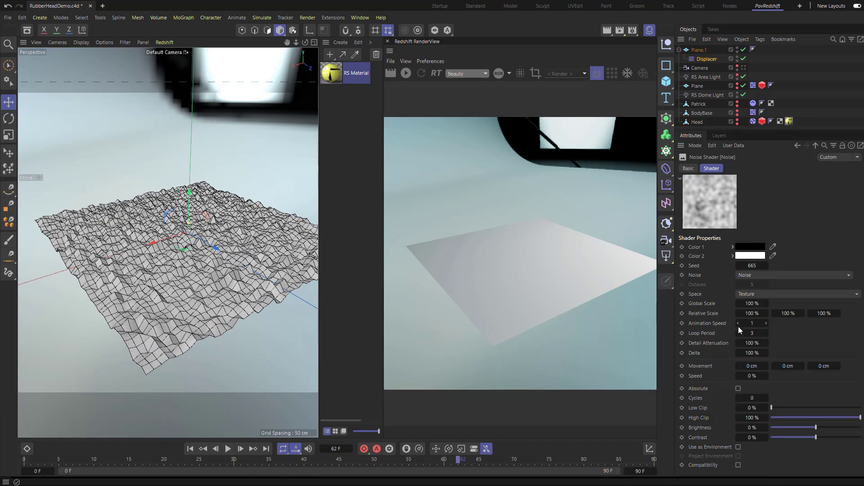
{"action": "left_click", "coordinate": [390, 75]}
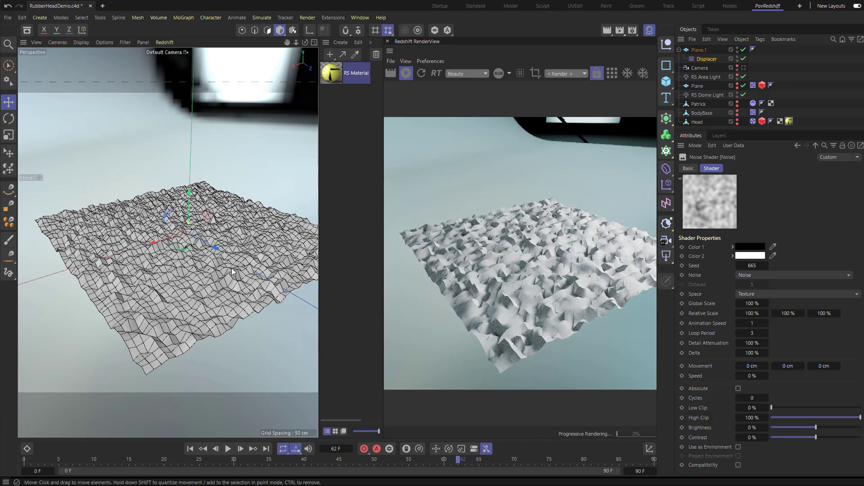
- Play the displacement animation briefly alongside the interactive render and pause it at frame 70
{"action": "left_click", "coordinate": [229, 448]}
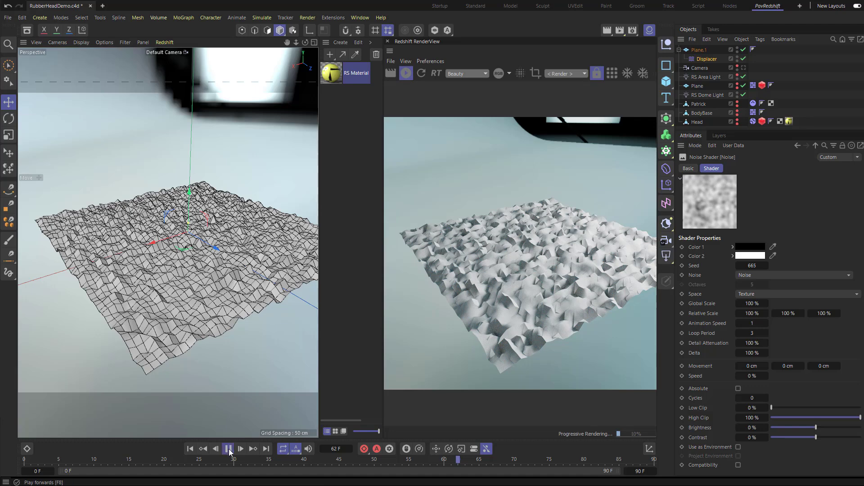
{"action": "left_click", "coordinate": [228, 449]}
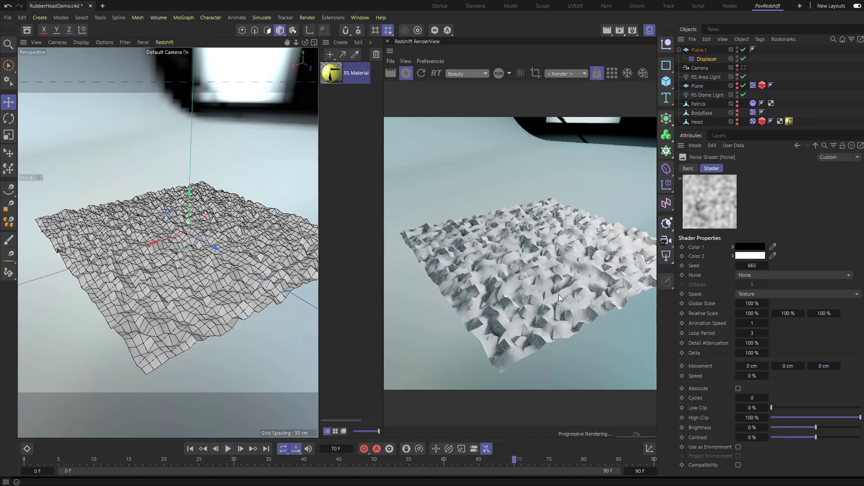
- Add a Redshift Object render tag to the displaced plane
{"action": "left_click", "coordinate": [699, 50]}
{"action": "right_click", "coordinate": [701, 52]}
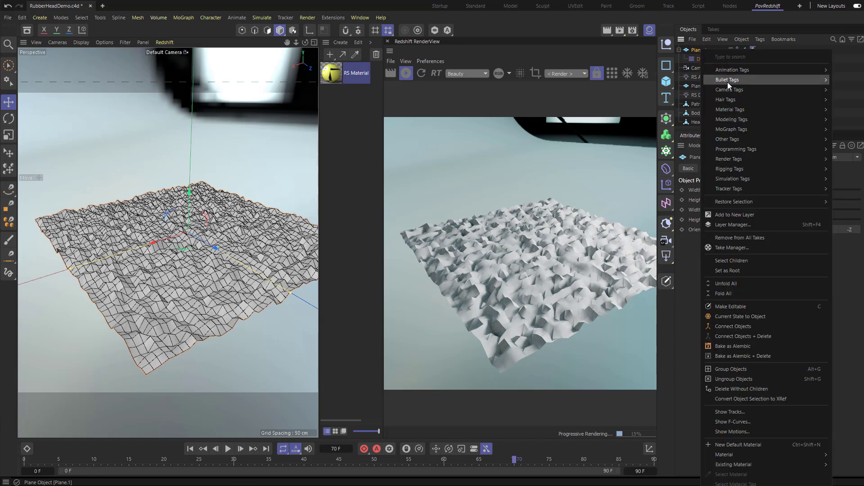
{"action": "mouse_move", "coordinate": [725, 109]}
{"action": "mouse_move", "coordinate": [780, 158]}
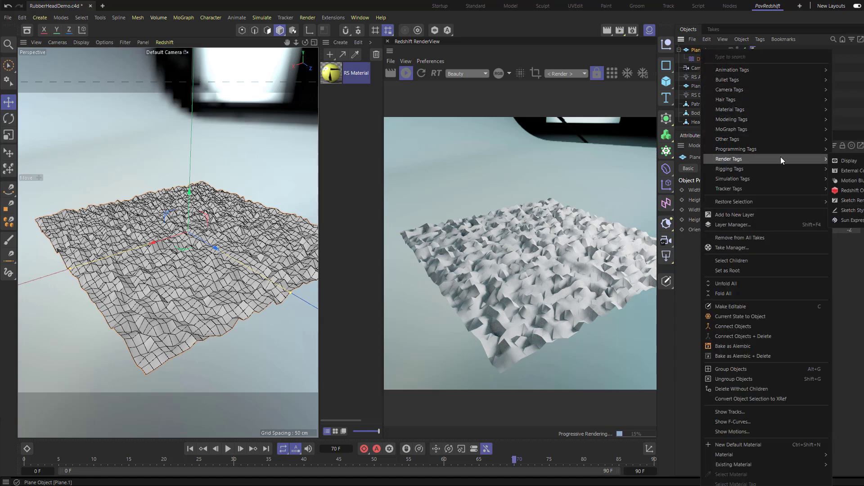
{"action": "left_click", "coordinate": [848, 192]}
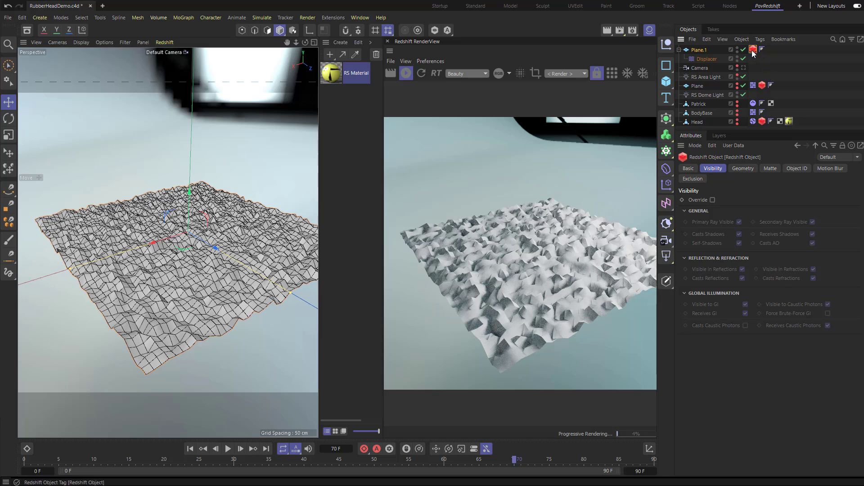
- Try tessellation on the plane by overriding the Redshift tag's geometry settings, and delete the tag
{"action": "left_click", "coordinate": [742, 168]}
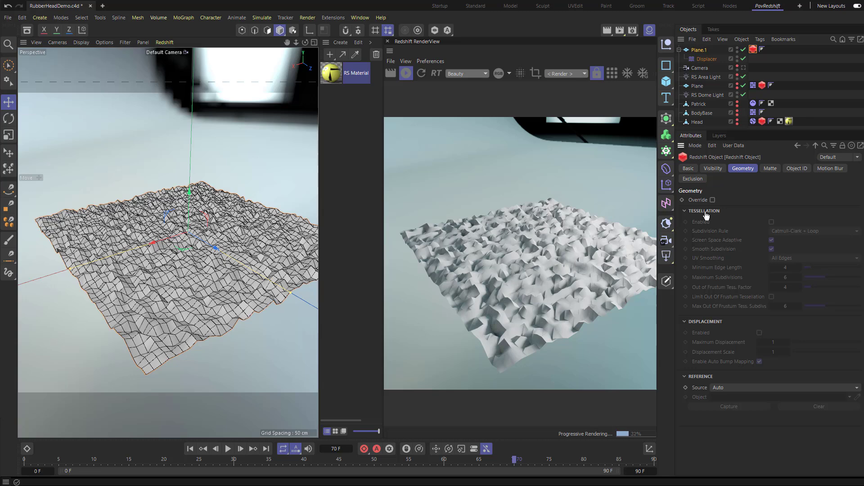
{"action": "left_click", "coordinate": [713, 200]}
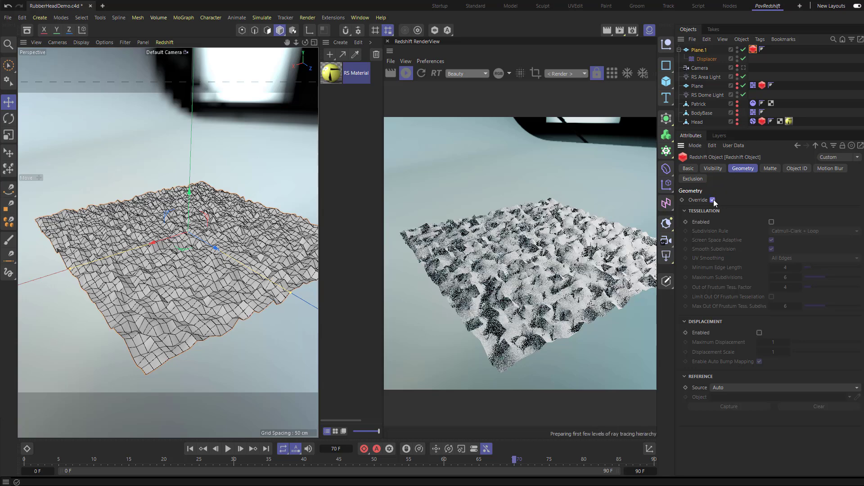
{"action": "left_click", "coordinate": [772, 222]}
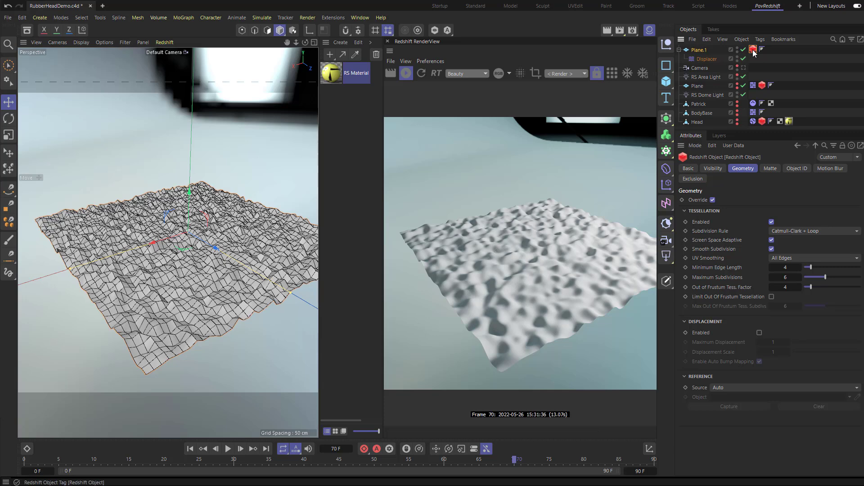
{"action": "key", "text": "Delete"}
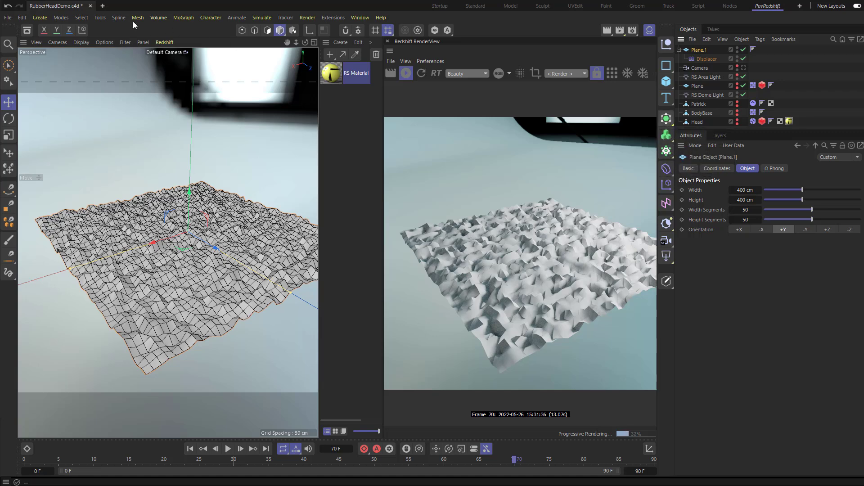
- Add a Subdivision Surface generator as the parent of the displaced plane
{"action": "left_click", "coordinate": [40, 18]}
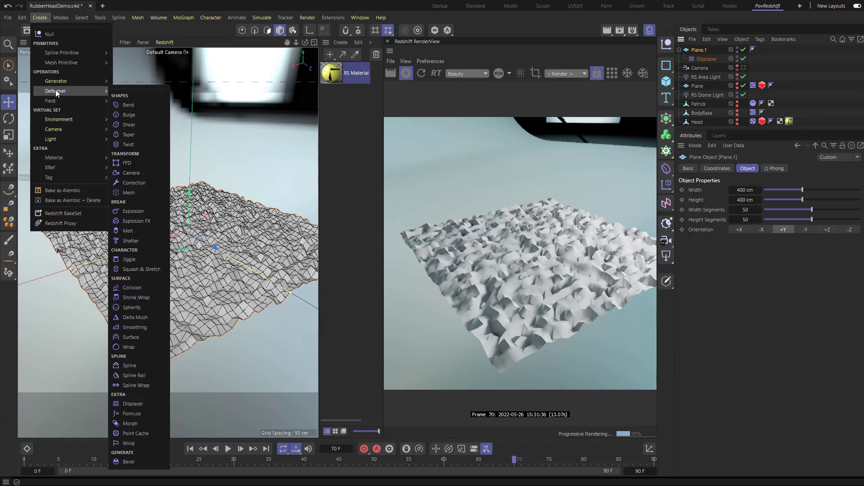
{"action": "mouse_move", "coordinate": [58, 80]}
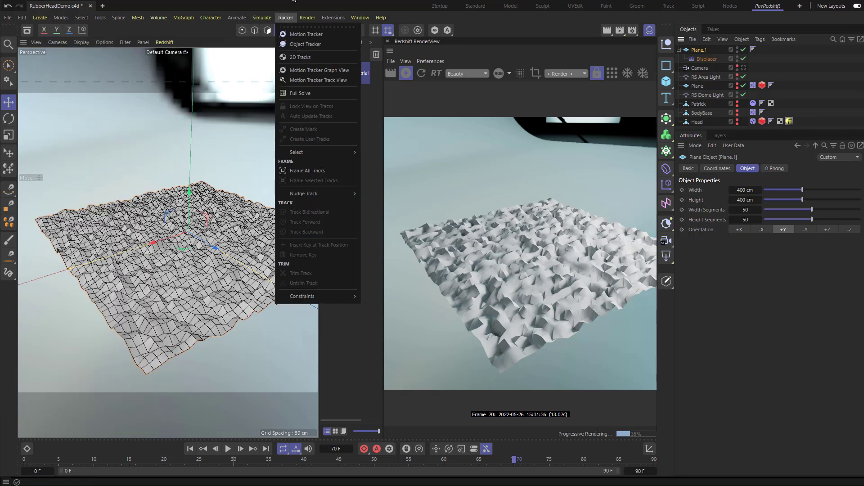
{"action": "left_click", "coordinate": [280, 15]}
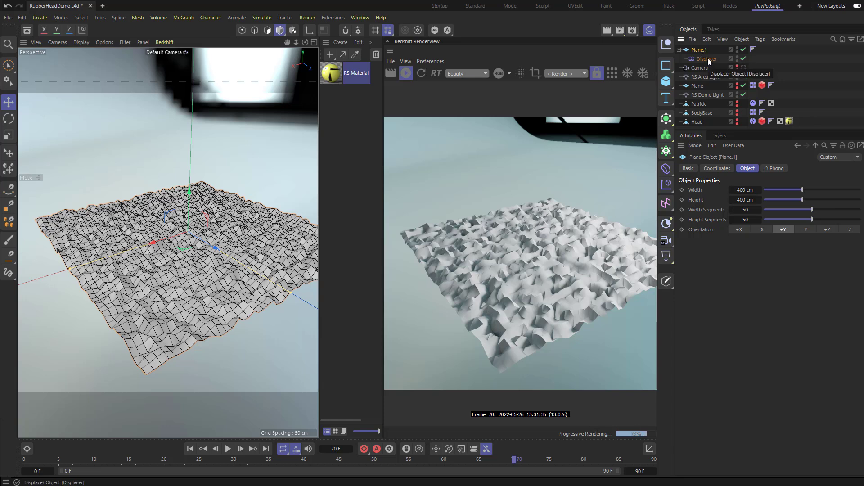
{"action": "left_click", "coordinate": [665, 120]}
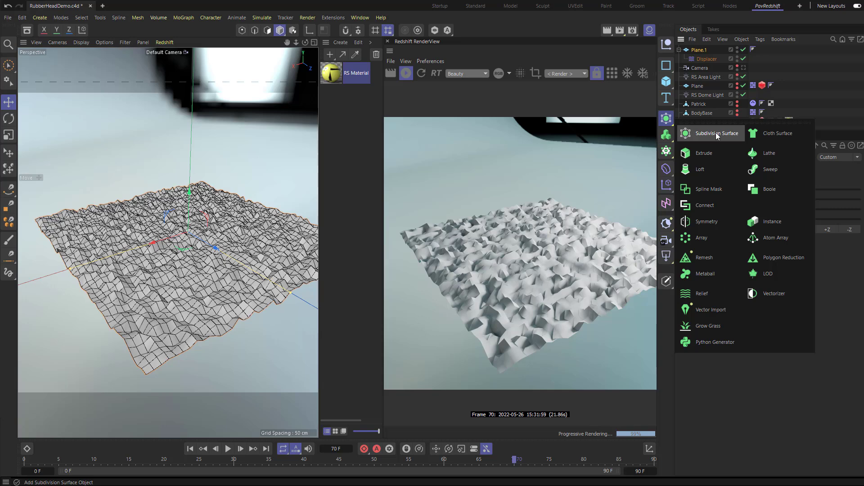
{"action": "left_click", "coordinate": [717, 135]}
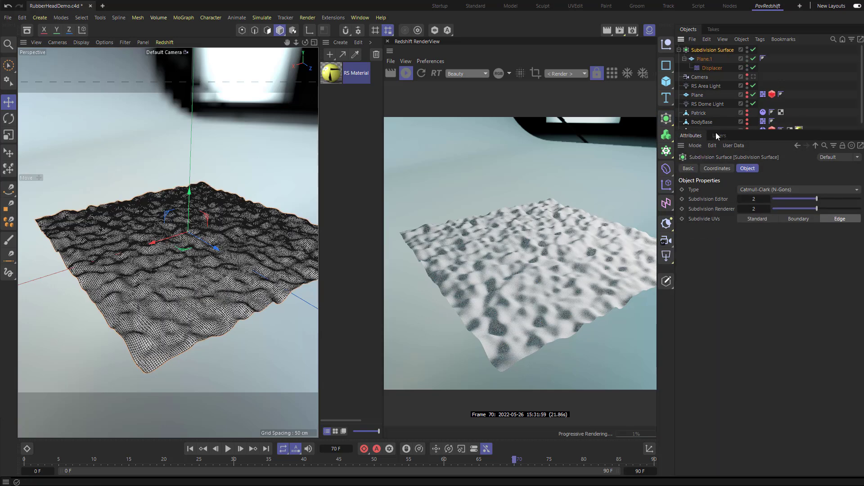
- Examine the Subdivision Surface, plane and Displacer hierarchy and the smoothed mesh in the viewport and render
{"action": "left_click", "coordinate": [703, 59]}
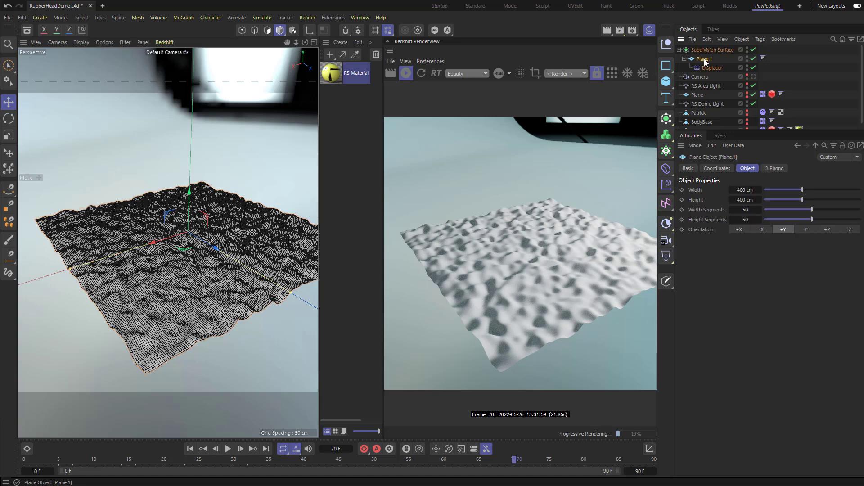
{"action": "left_click", "coordinate": [712, 70]}
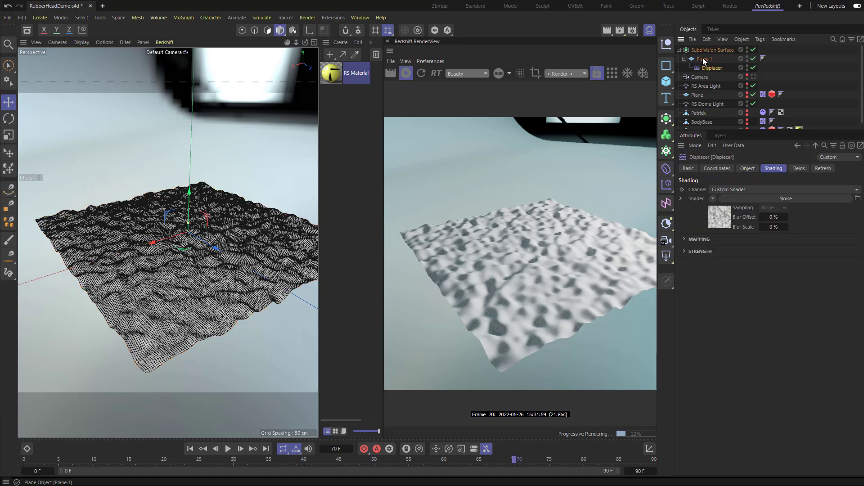
{"action": "left_click", "coordinate": [704, 61]}
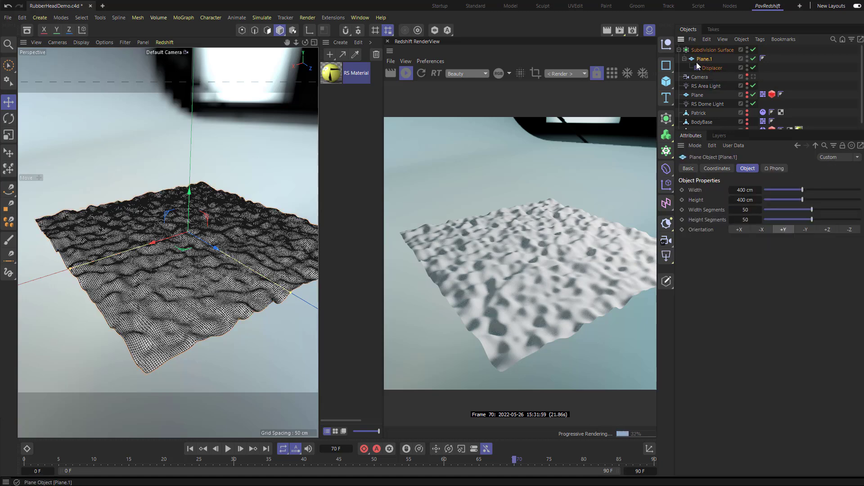
{"action": "left_click", "coordinate": [701, 48]}
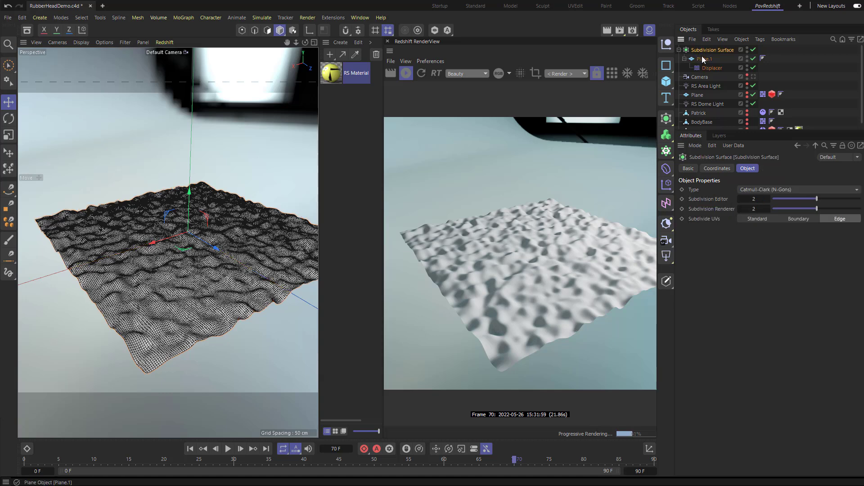
{"action": "left_click", "coordinate": [704, 59]}
{"action": "left_click", "coordinate": [705, 58]}
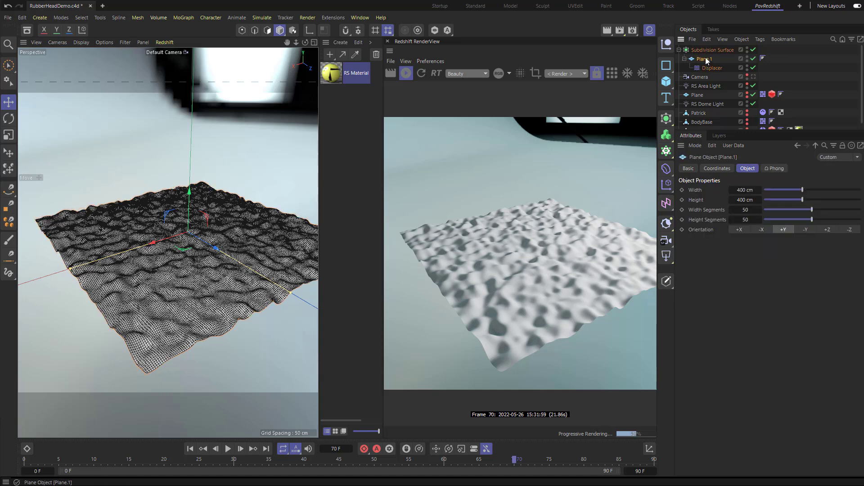
{"action": "left_click", "coordinate": [704, 50]}
{"action": "left_click_drag", "start_coordinate": [165, 258], "coordinate": [164, 250], "text": "alt"}
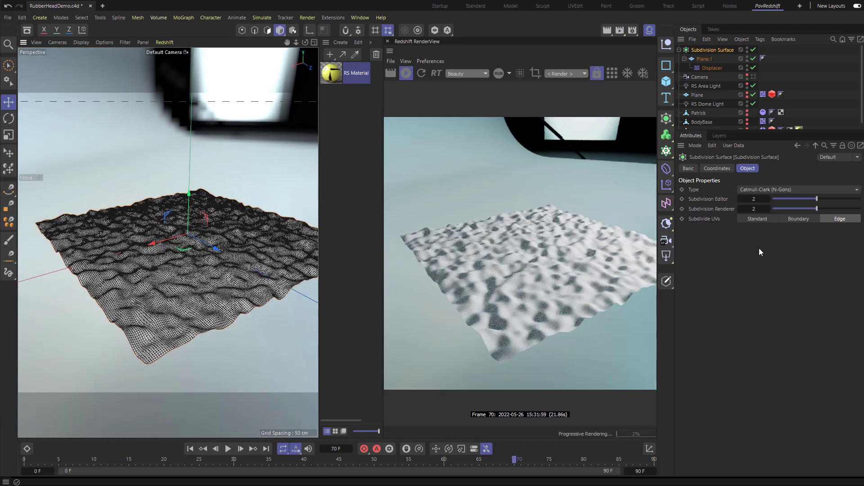
{"action": "mouse_move", "coordinate": [816, 199]}
{"action": "left_mouse_down"}
{"action": "mouse_move", "coordinate": [776, 201]}
{"action": "mouse_move", "coordinate": [838, 201]}
{"action": "mouse_move", "coordinate": [818, 202]}
{"action": "left_mouse_up"}
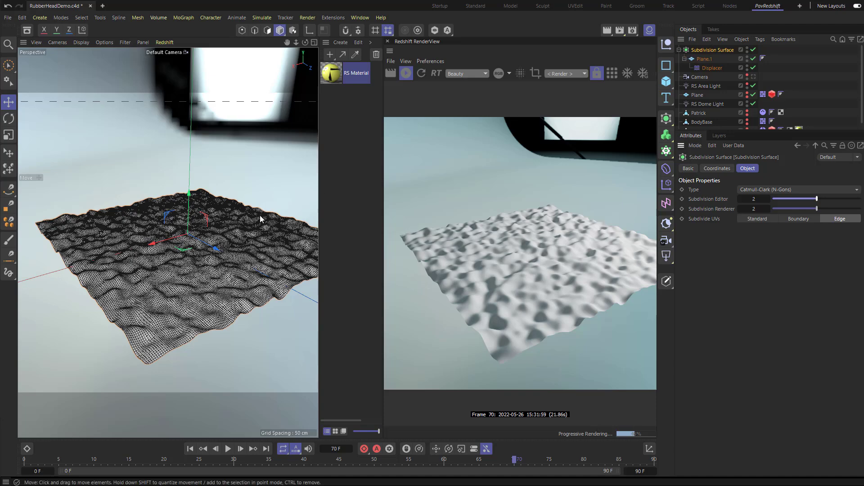
{"action": "left_click_drag", "start_coordinate": [260, 219], "coordinate": [233, 226], "text": "alt"}
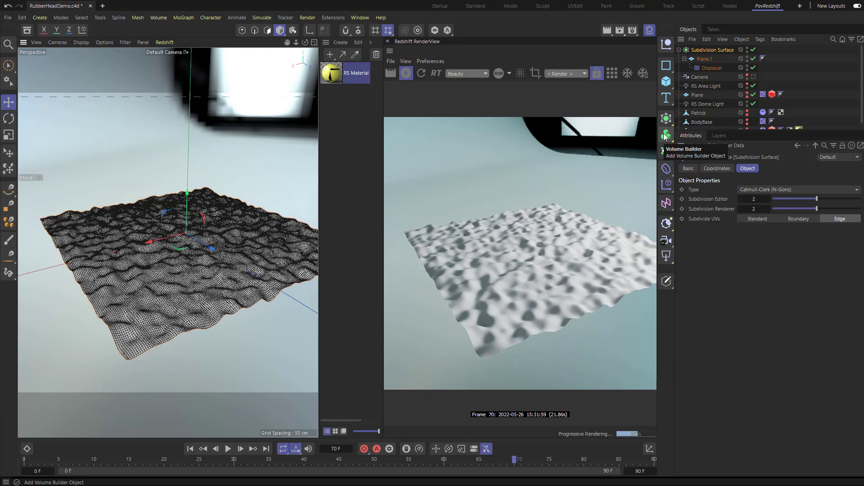
{"action": "left_click", "coordinate": [704, 61]}
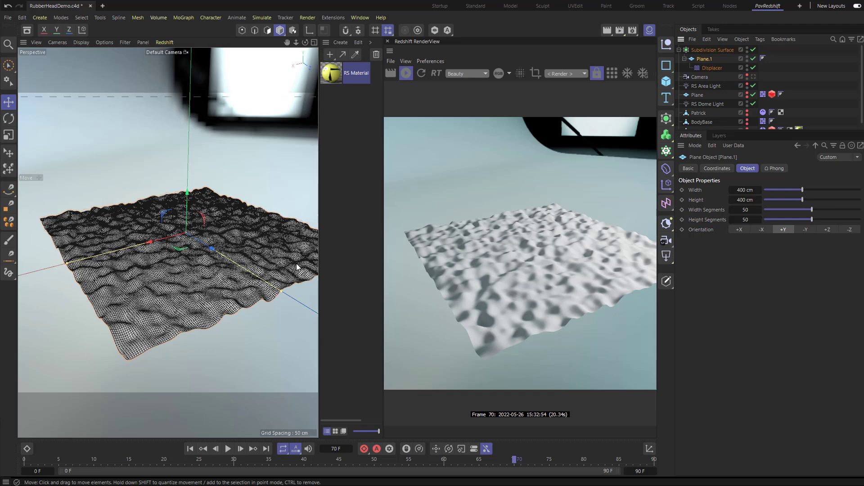
{"action": "left_click_drag", "start_coordinate": [186, 245], "coordinate": [185, 250], "text": "alt"}
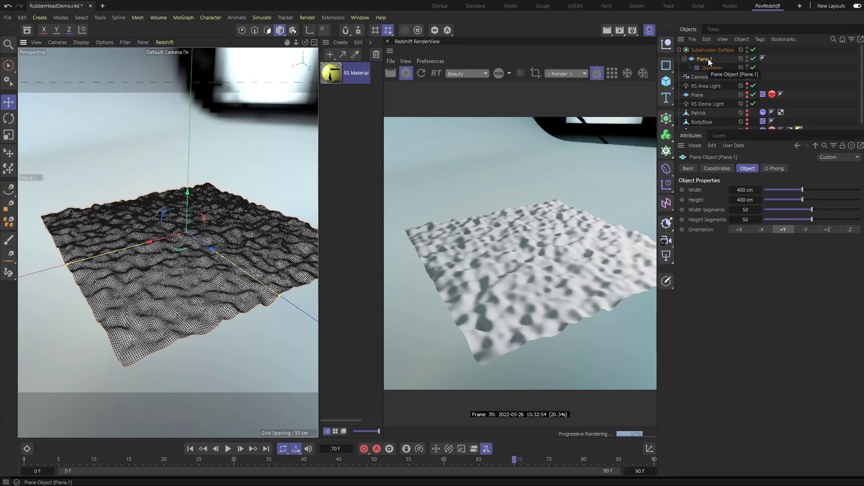
- Stop the interactive Redshift render and switch the viewport display to Gouraud Shading without lines
{"action": "left_click", "coordinate": [405, 76]}
{"action": "left_click_drag", "start_coordinate": [275, 149], "coordinate": [223, 149], "text": "alt"}
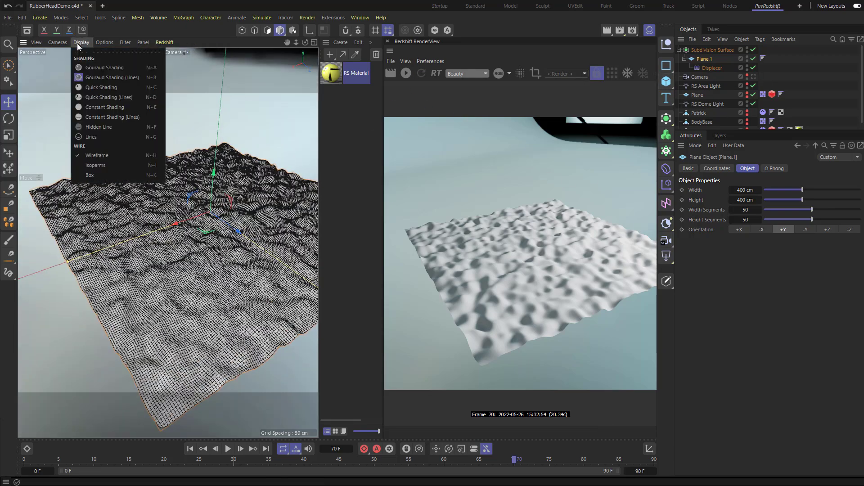
{"action": "left_click", "coordinate": [78, 42]}
{"action": "left_click", "coordinate": [86, 69]}
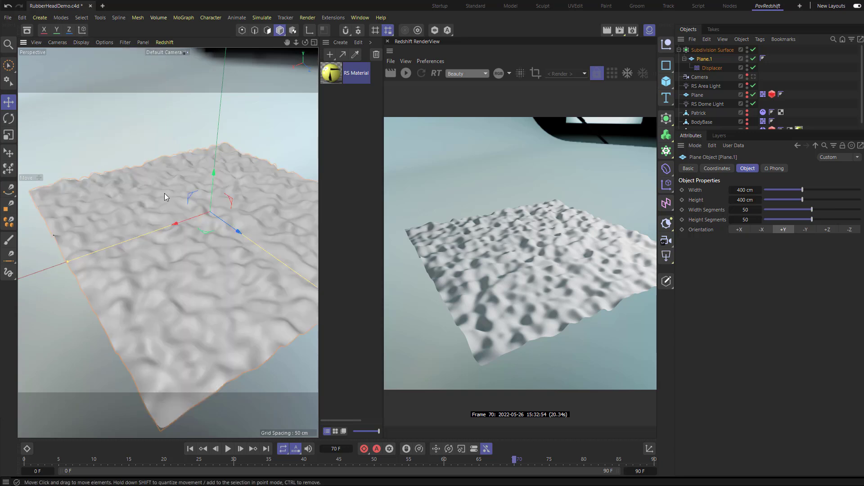
{"action": "mouse_move", "coordinate": [164, 193]}
{"action": "left_mouse_down", "text": "alt"}
{"action": "mouse_move", "coordinate": [141, 178]}
{"action": "mouse_move", "coordinate": [164, 183]}
{"action": "left_mouse_up", "text": "alt"}
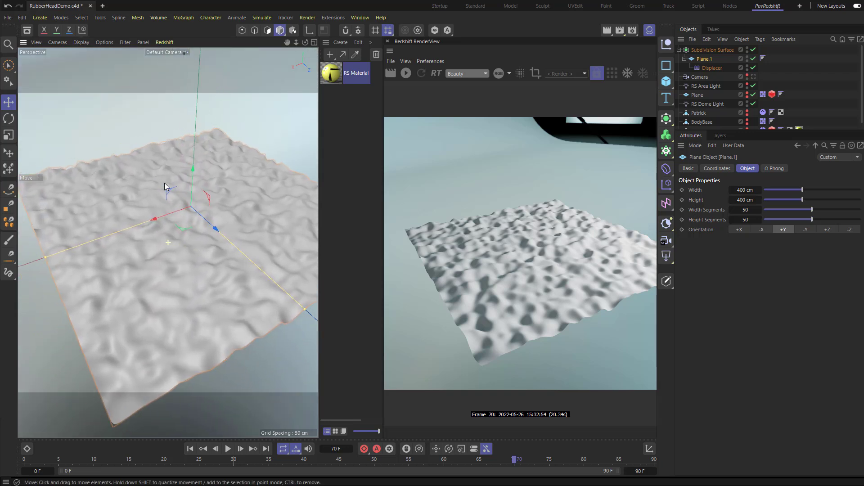
- Set the Displacer's height to 19 cm
{"action": "left_click", "coordinate": [713, 68]}
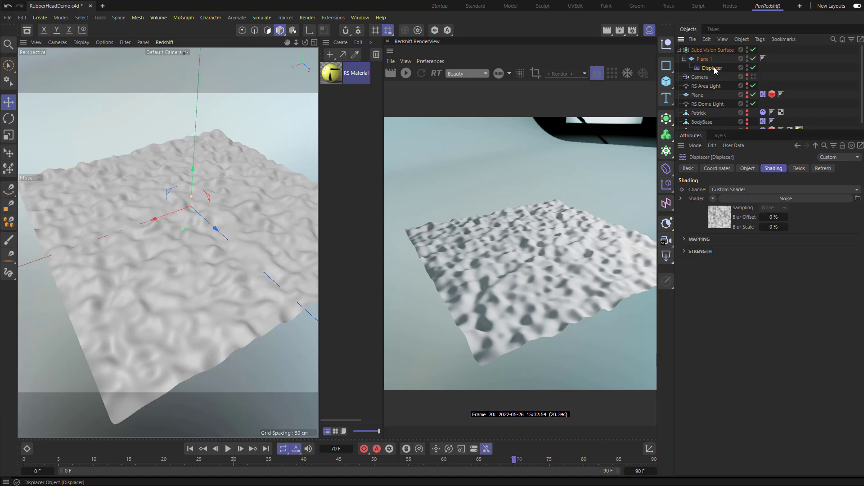
{"action": "left_click", "coordinate": [747, 168]}
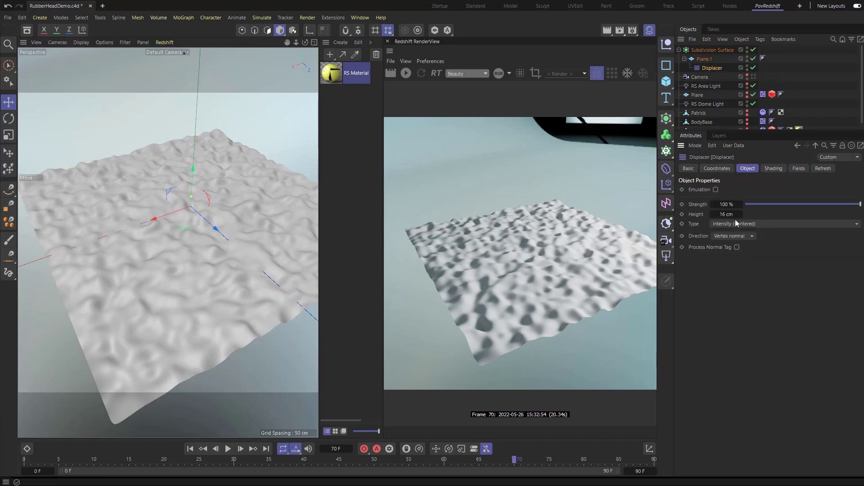
{"action": "left_click_drag", "start_coordinate": [730, 215], "coordinate": [735, 214]}
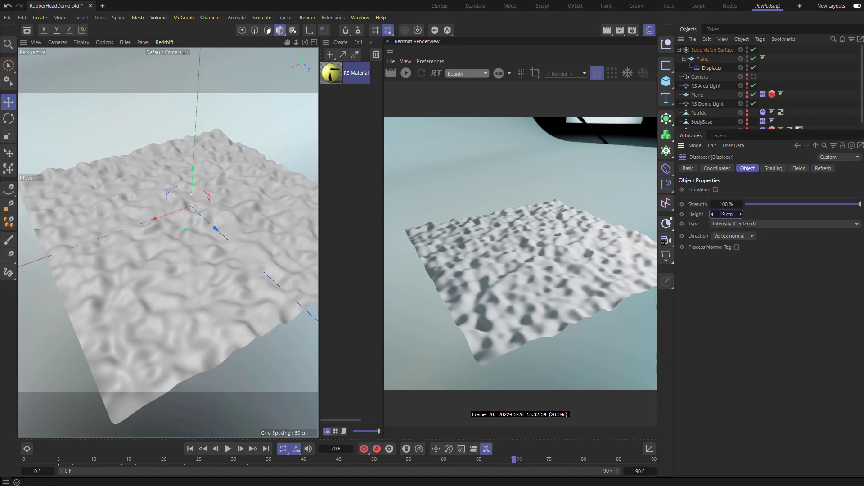
- Open the Displacer's Noise shader and look through the available noise types by name and by thumbnail
{"action": "left_click", "coordinate": [767, 170]}
{"action": "left_click", "coordinate": [717, 218]}
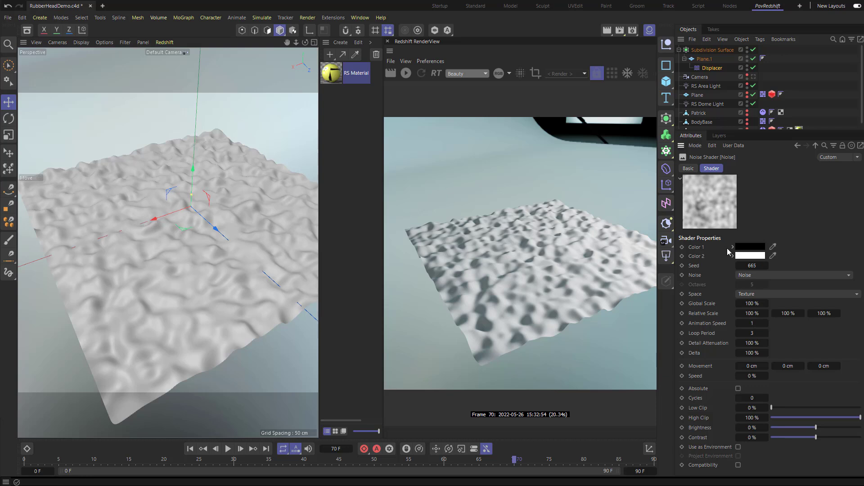
{"action": "left_click", "coordinate": [786, 275]}
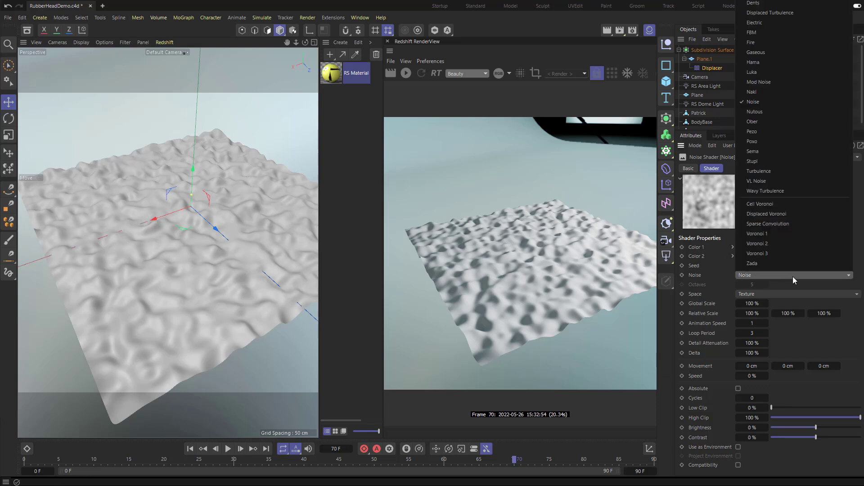
{"action": "left_click", "coordinate": [796, 275]}
{"action": "left_click", "coordinate": [796, 276]}
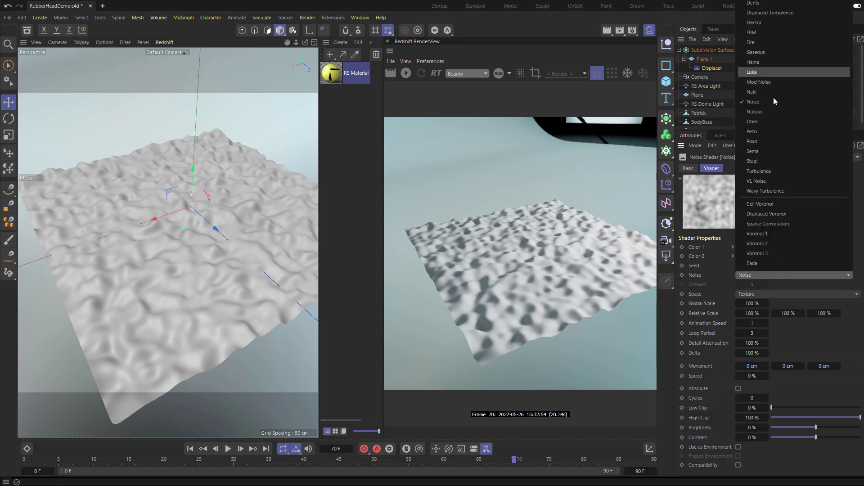
{"action": "left_click", "coordinate": [816, 285]}
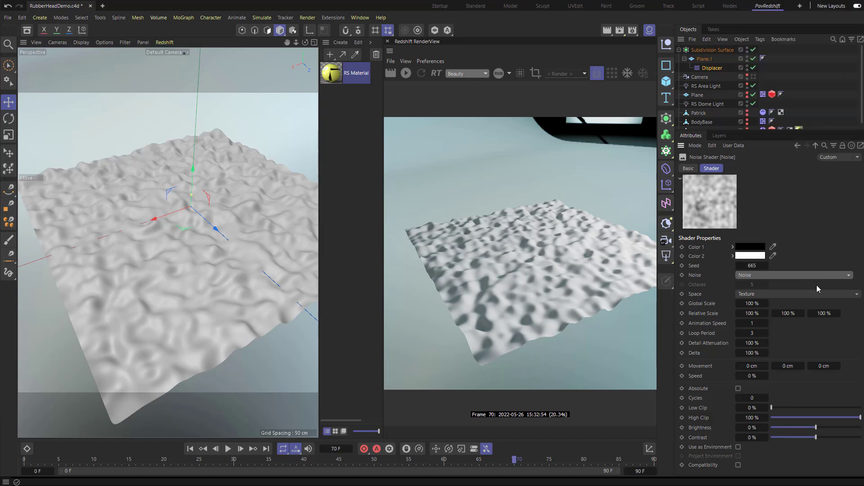
{"action": "left_click", "coordinate": [859, 278]}
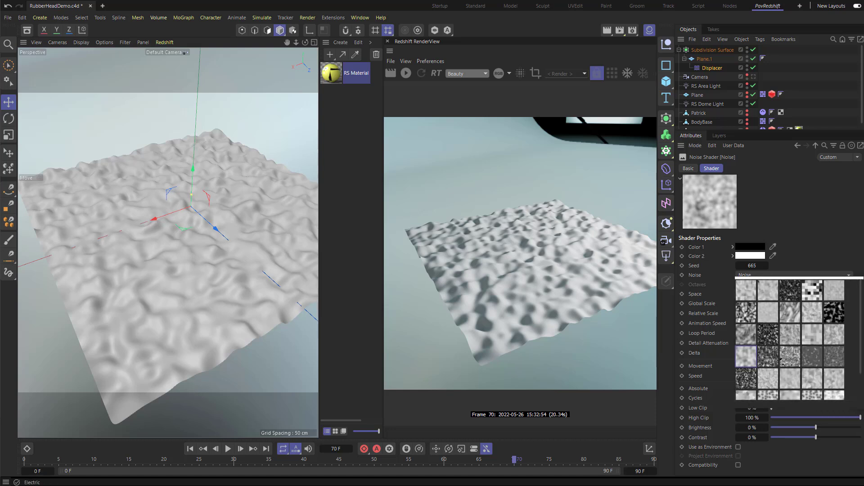
{"action": "key", "text": "Escape"}
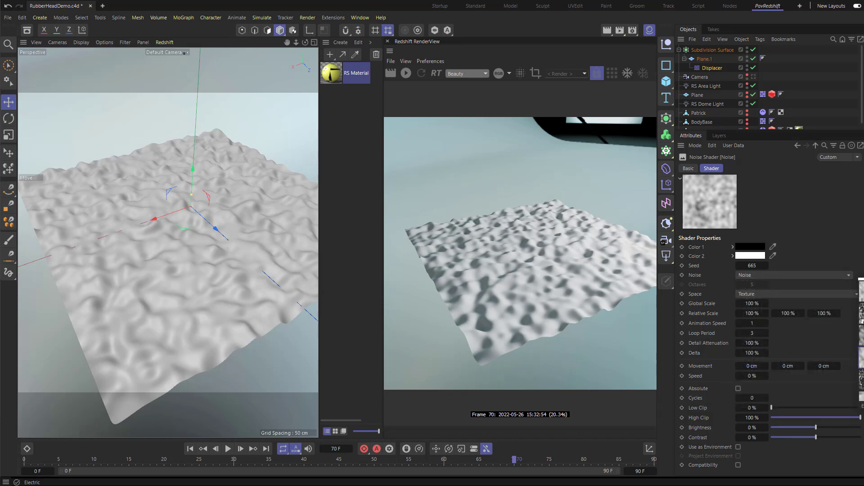
- Change the shader's noise type to Stupi and play the animation
{"action": "left_click", "coordinate": [766, 276]}
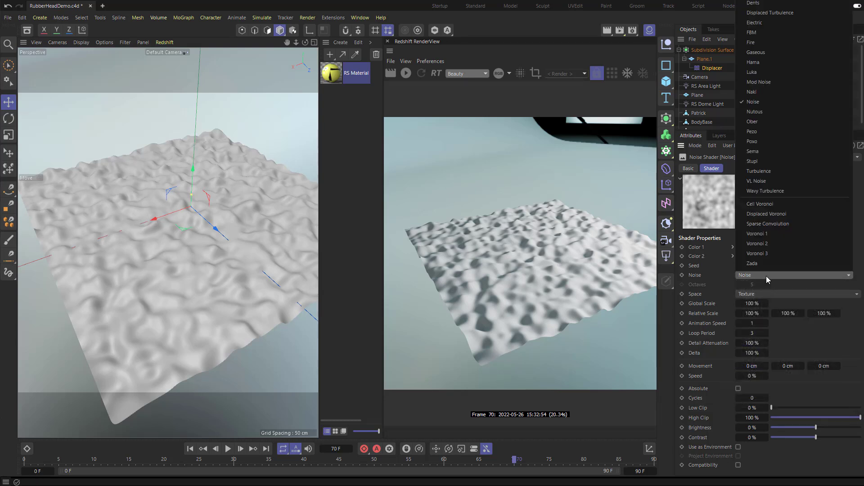
{"action": "left_click", "coordinate": [765, 161]}
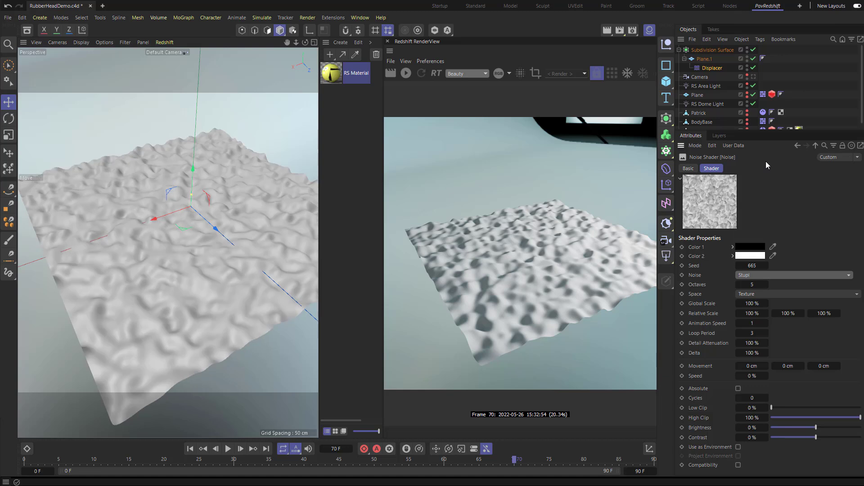
{"action": "left_click", "coordinate": [228, 449]}
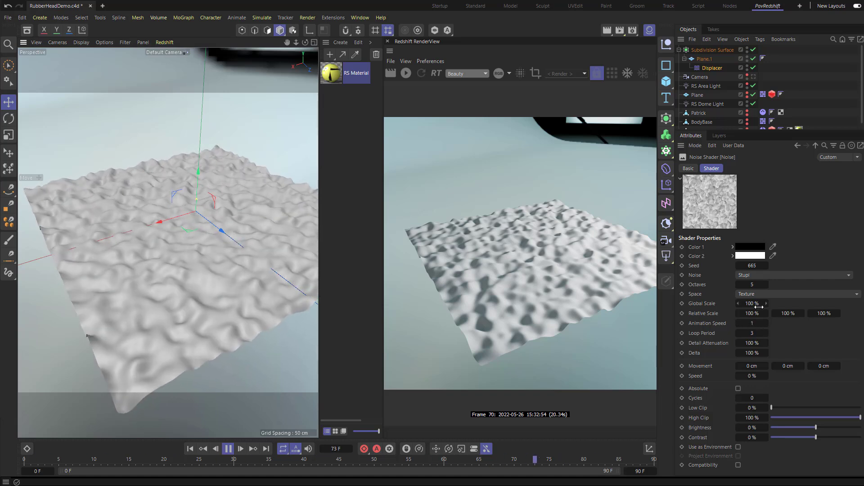
- Reduce the noise's global scale to 78 %, stop the playback and lower the scale further to 58 %
{"action": "left_click_drag", "start_coordinate": [753, 303], "coordinate": [742, 304]}
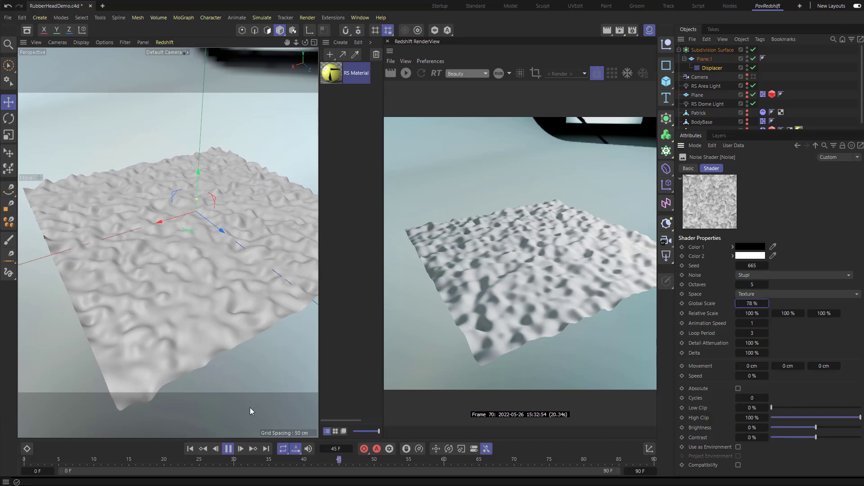
{"action": "left_click", "coordinate": [229, 449]}
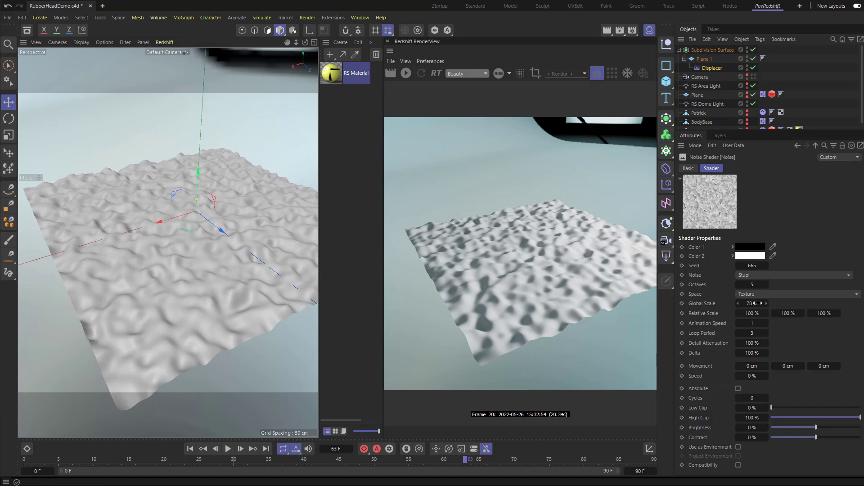
{"action": "left_click_drag", "start_coordinate": [752, 304], "coordinate": [738, 303]}
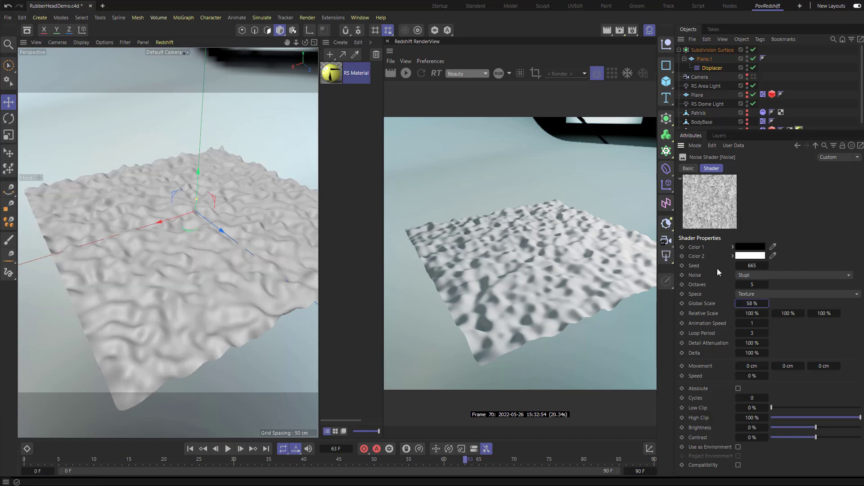
- Animate the noise shader's preview and examine it enlarged in its own window, closing the window when done
{"action": "right_click", "coordinate": [718, 202]}
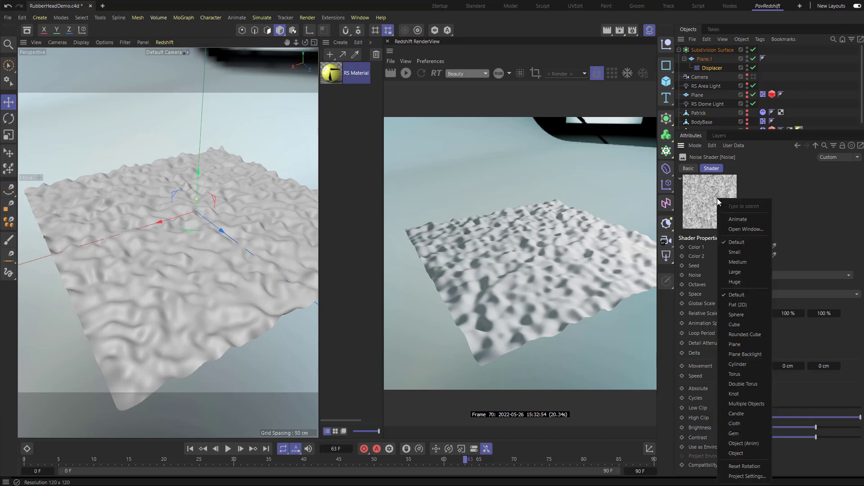
{"action": "left_click", "coordinate": [732, 219]}
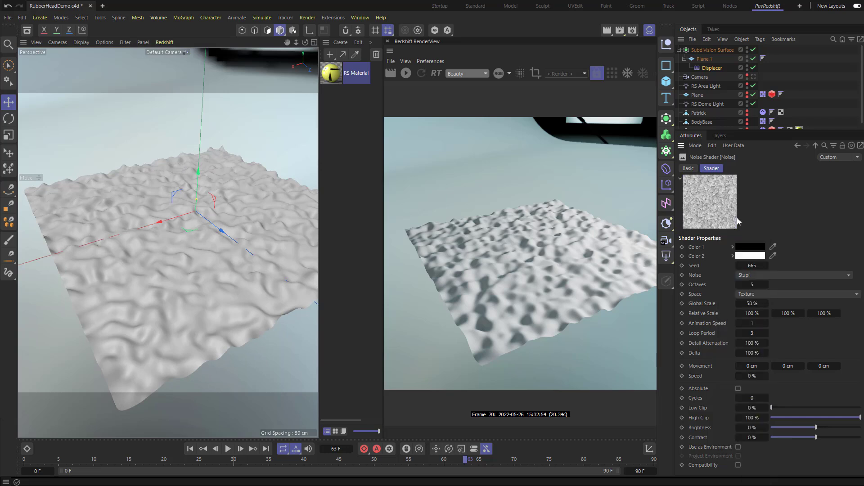
{"action": "right_click", "coordinate": [715, 207]}
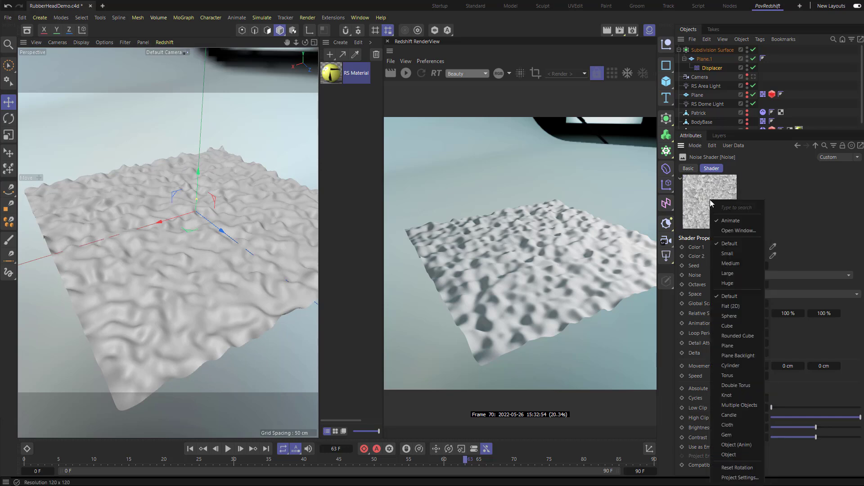
{"action": "left_click", "coordinate": [730, 230]}
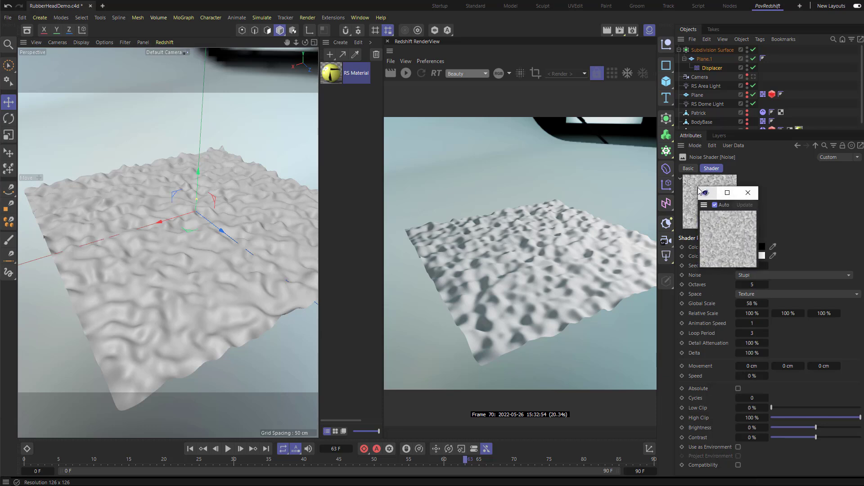
{"action": "left_click_drag", "start_coordinate": [758, 268], "coordinate": [834, 338]}
{"action": "left_click_drag", "start_coordinate": [729, 190], "coordinate": [366, 95]}
{"action": "left_click_drag", "start_coordinate": [468, 236], "coordinate": [600, 342]}
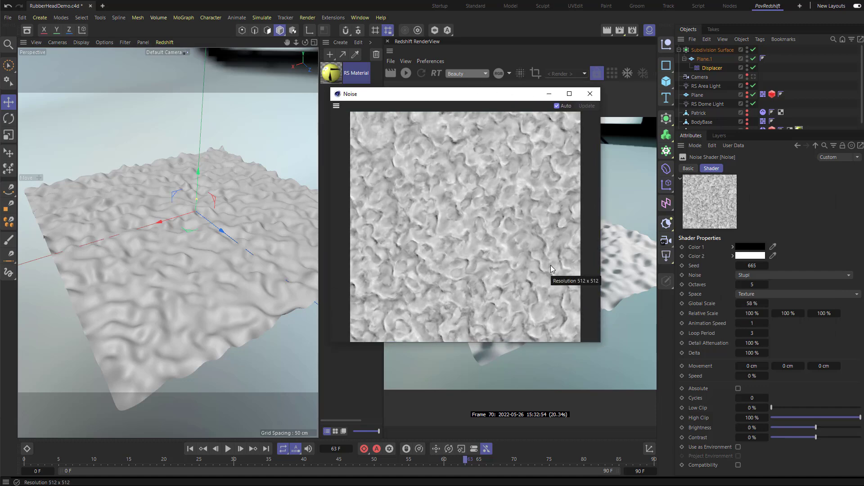
{"action": "left_click", "coordinate": [590, 94]}
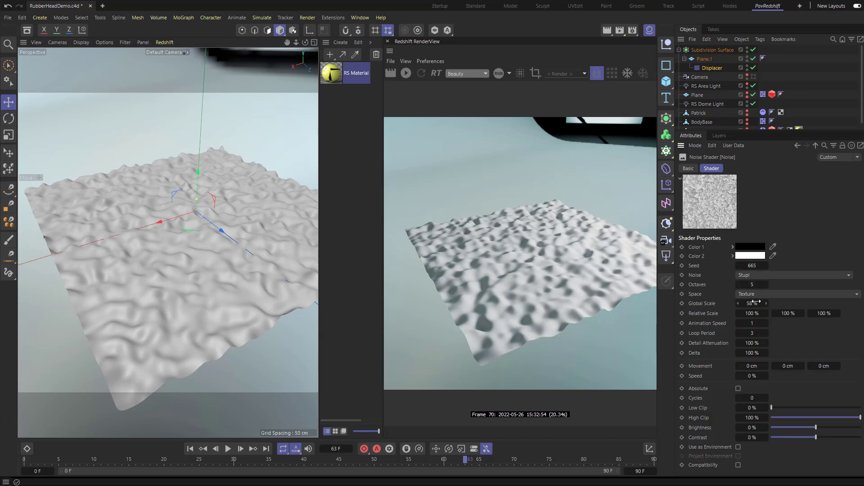
- Raise the noise's global scale to 642 % and turn off the animation of the shader preview
{"action": "left_click_drag", "start_coordinate": [753, 304], "coordinate": [761, 303]}
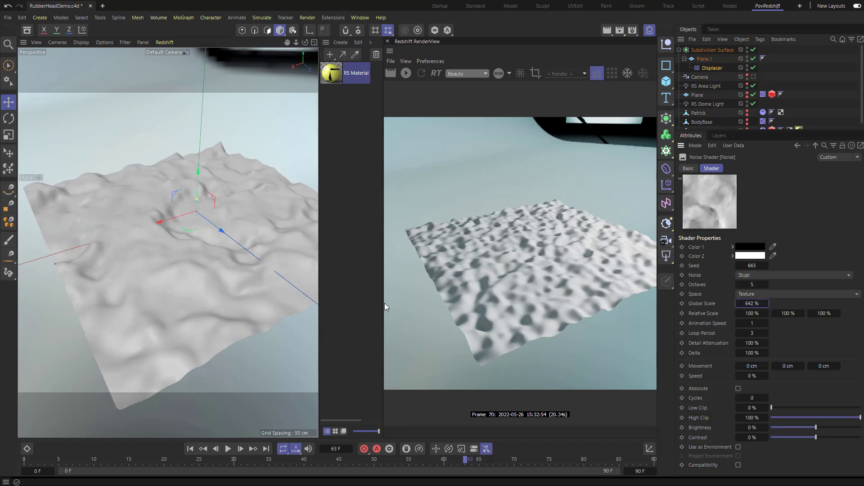
{"action": "right_click", "coordinate": [707, 199]}
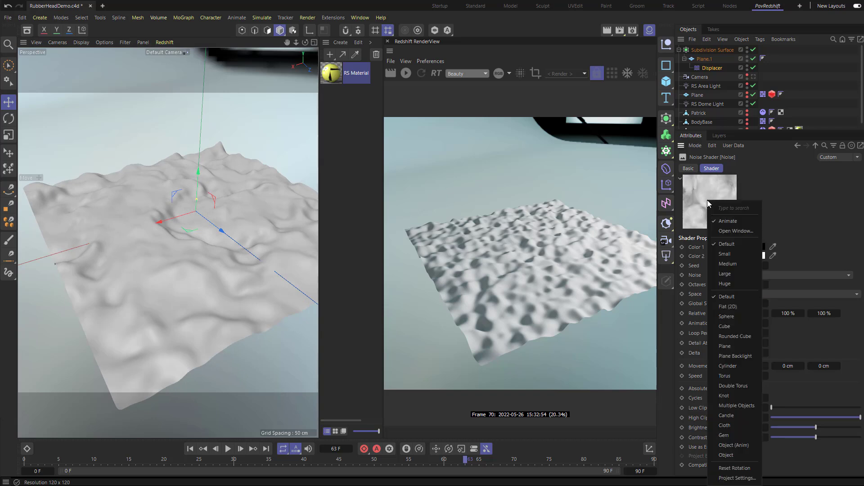
{"action": "left_click", "coordinate": [732, 221]}
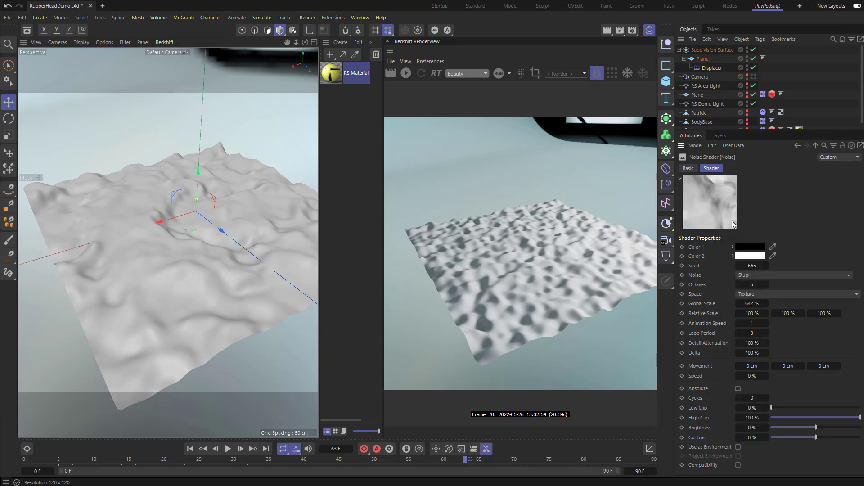
- Play the animation, raise the noise's global scale to 871 % and view the moving waves from a low angle
{"action": "left_click", "coordinate": [228, 449]}
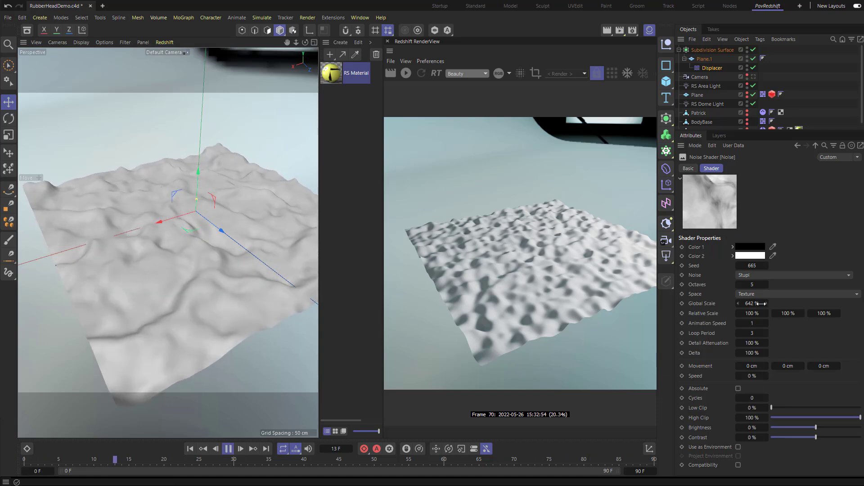
{"action": "left_click_drag", "start_coordinate": [751, 303], "coordinate": [760, 303]}
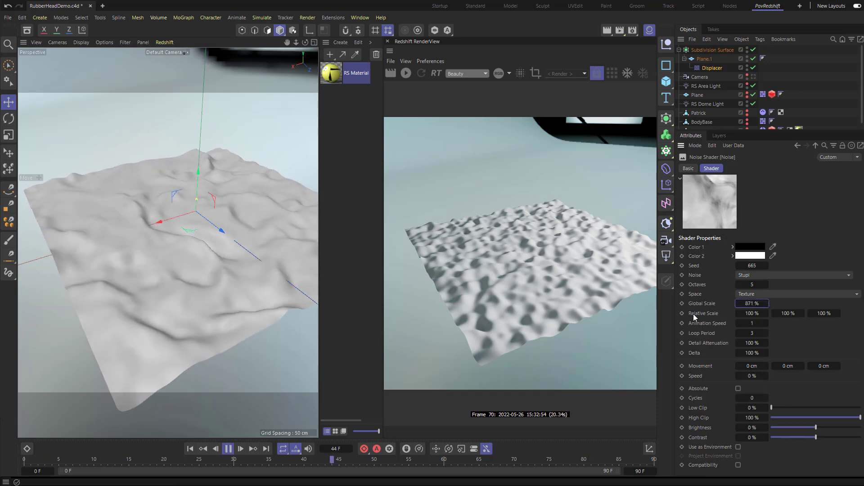
{"action": "scroll", "coordinate": [248, 223], "scroll_direction": "down", "scroll_amount": 2}
{"action": "middle_click_drag", "start_coordinate": [248, 222], "coordinate": [218, 216], "text": "alt"}
{"action": "mouse_move", "coordinate": [218, 217]}
{"action": "left_mouse_down", "text": "alt"}
{"action": "mouse_move", "coordinate": [229, 217]}
{"action": "mouse_move", "coordinate": [218, 207]}
{"action": "mouse_move", "coordinate": [201, 218]}
{"action": "left_mouse_up", "text": "alt"}
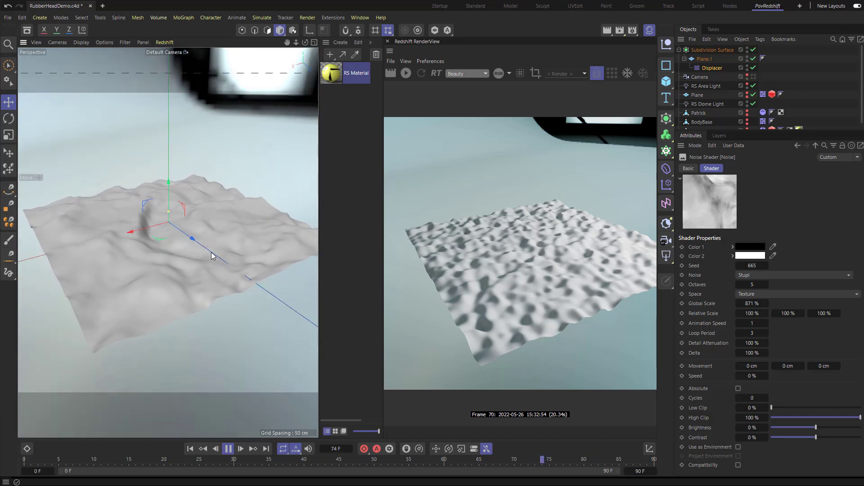
{"action": "left_click_drag", "start_coordinate": [179, 278], "coordinate": [122, 280], "text": "alt"}
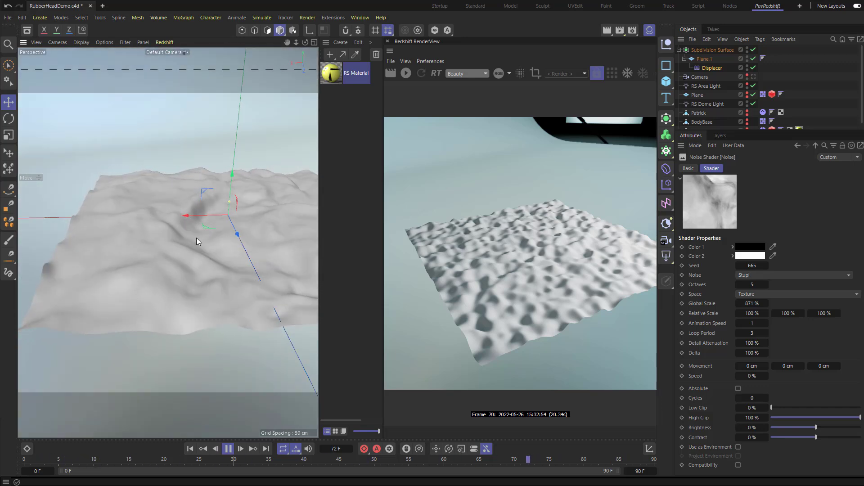
- Look at the Pirate Ship in a Bottle artwork and the Make a Water Shader in Cinema 4D video in the browser, and return to Cinema 4D
{"action": "left_click_drag", "start_coordinate": [863, 45], "coordinate": [378, 31]}
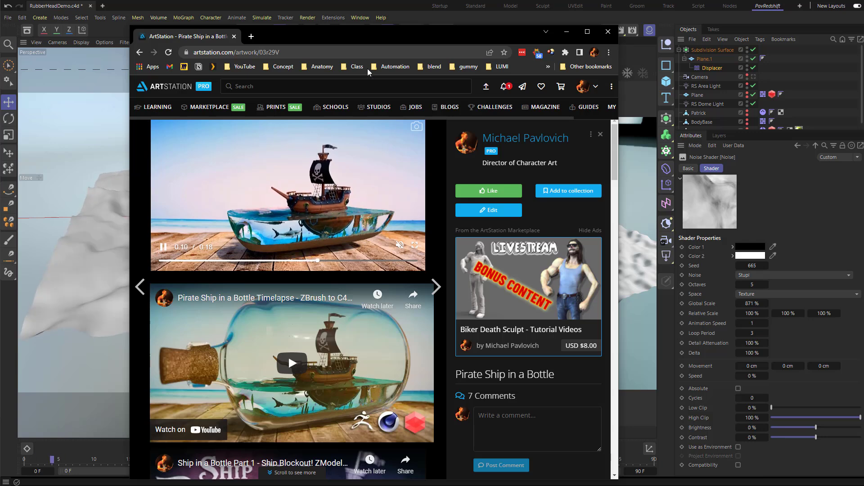
{"action": "left_click", "coordinate": [101, 178]}
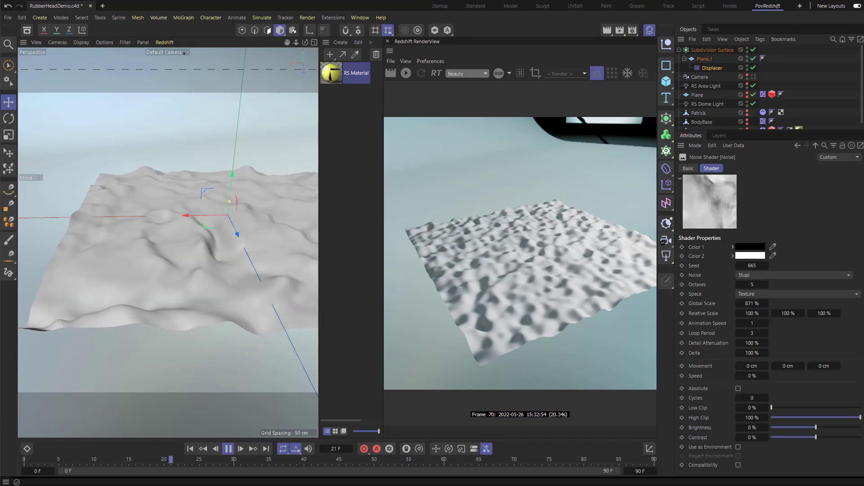
{"action": "left_click_drag", "start_coordinate": [863, 89], "coordinate": [233, 47]}
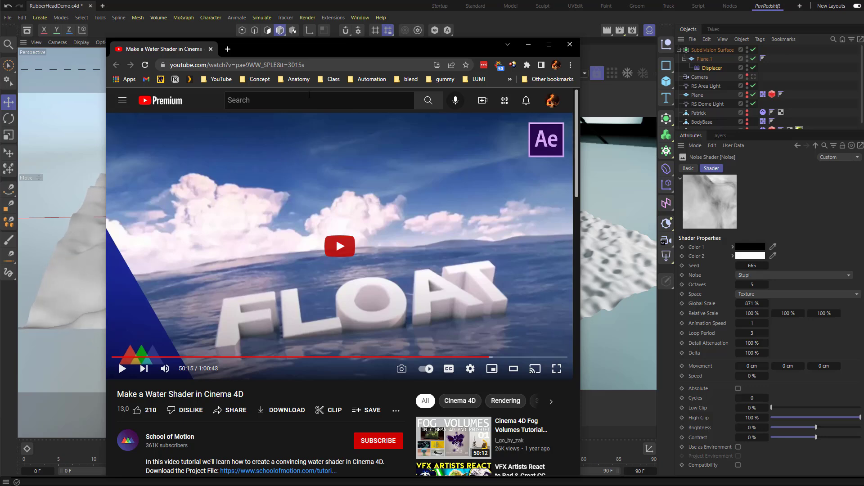
{"action": "key", "text": "alt+Tab"}
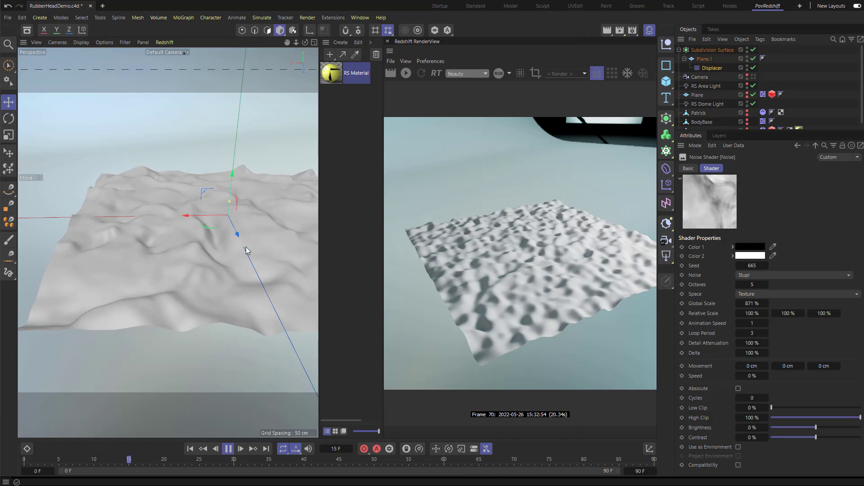
- Set the noise's Z movement to 1 cm and its speed to 1 %, and view the drifting surface from another side
{"action": "left_click_drag", "start_coordinate": [169, 259], "coordinate": [212, 236], "text": "alt"}
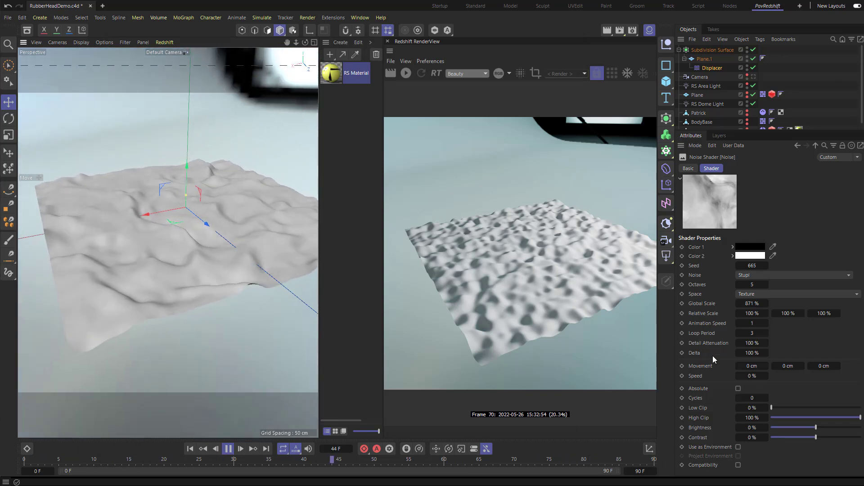
{"action": "left_click", "coordinate": [825, 366]}
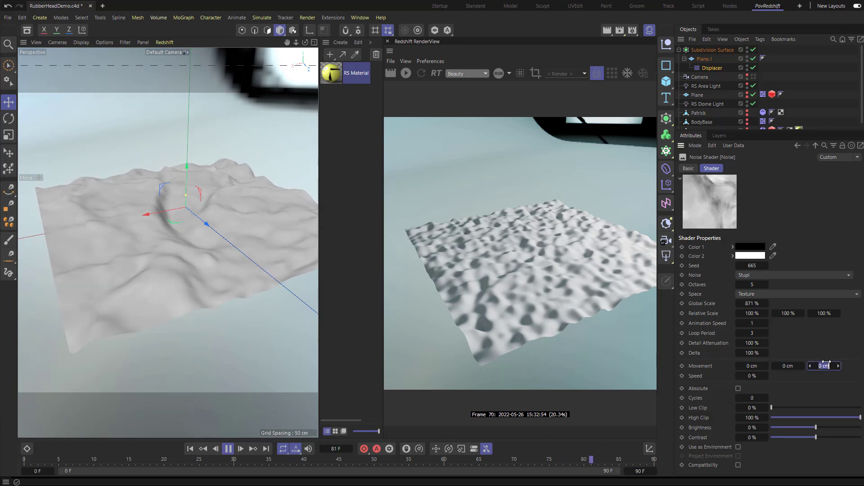
{"action": "type", "text": "1"}
{"action": "key", "text": "Return"}
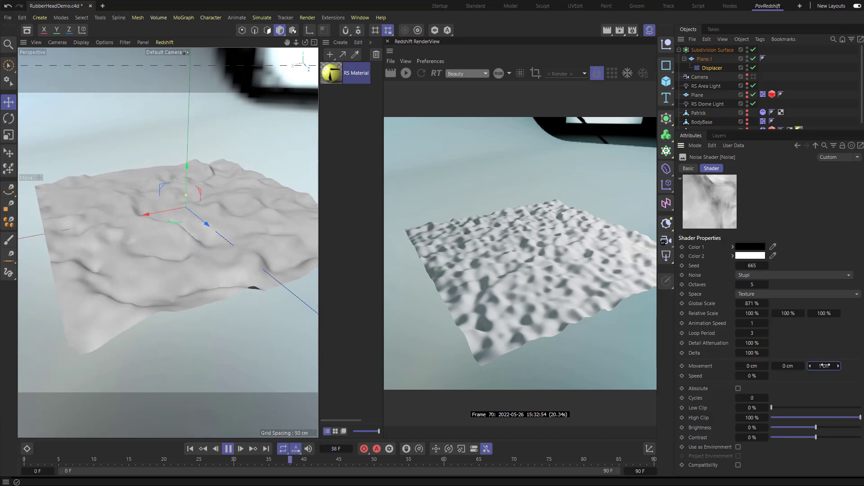
{"action": "left_click", "coordinate": [752, 376]}
{"action": "type", "text": "1"}
{"action": "key", "text": "Return"}
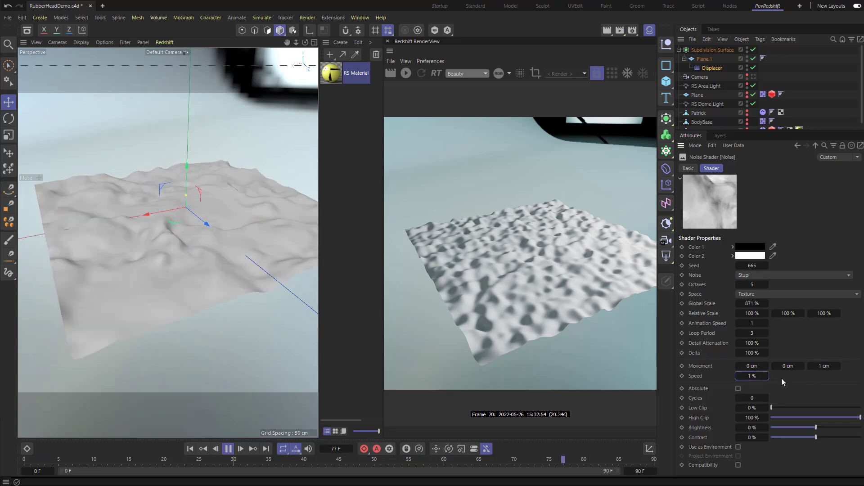
{"action": "left_click_drag", "start_coordinate": [131, 261], "coordinate": [212, 242], "text": "alt"}
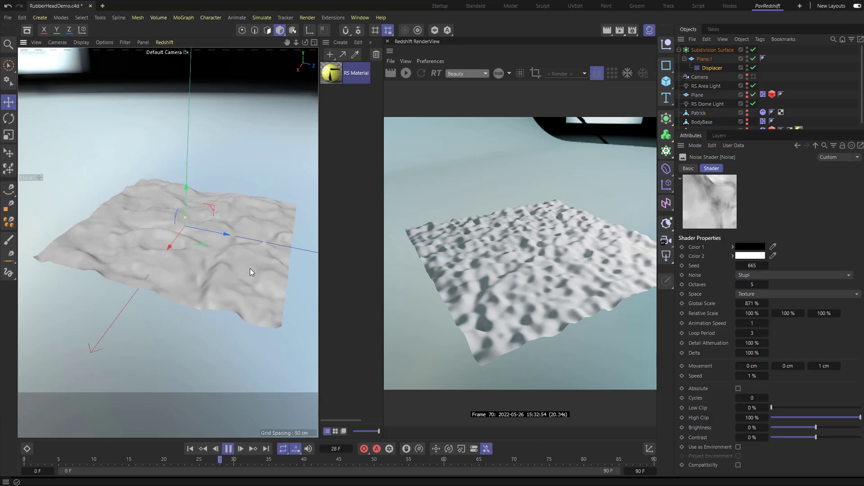
- Set the noise's speed to 1/3 (0.3333 %) and its Z movement to 3 cm
{"action": "left_click", "coordinate": [752, 375]}
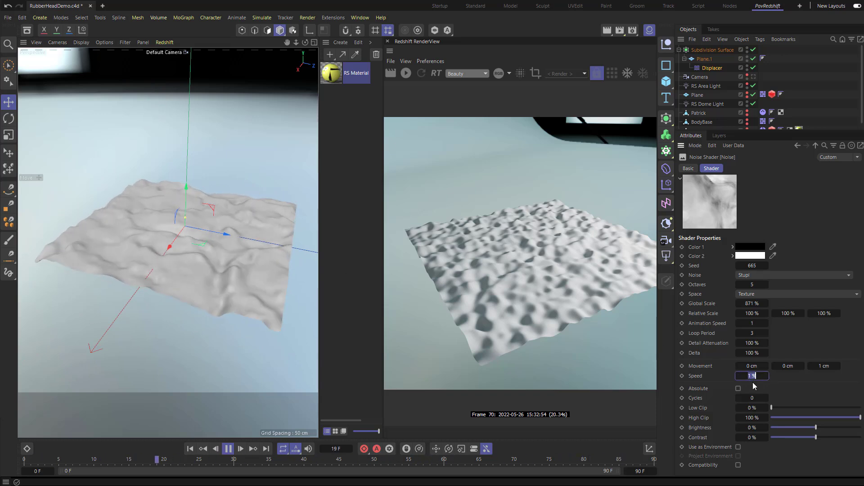
{"action": "left_click", "coordinate": [756, 376]}
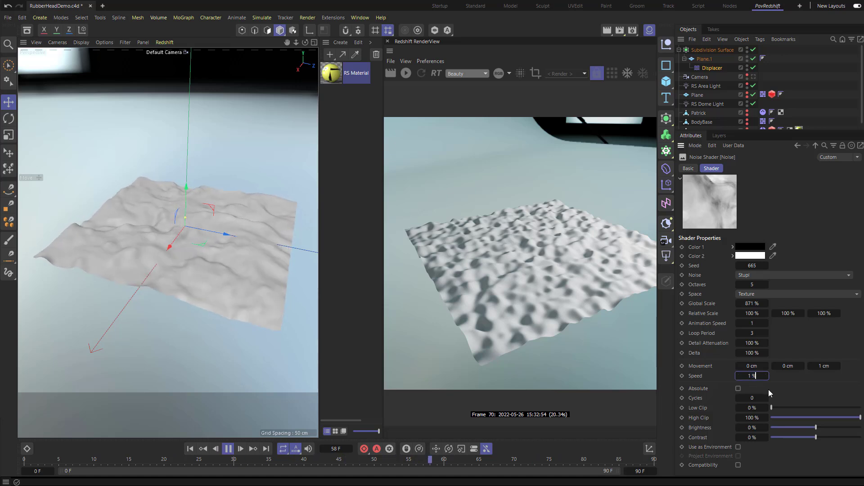
{"action": "key", "text": "BackSpace"}
{"action": "key", "text": "BackSpace"}
{"action": "type", "text": "/8"}
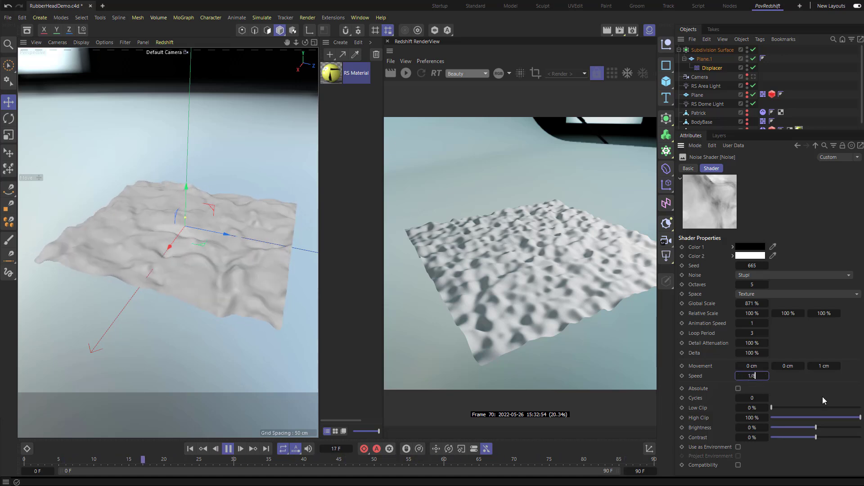
{"action": "key", "text": "Return"}
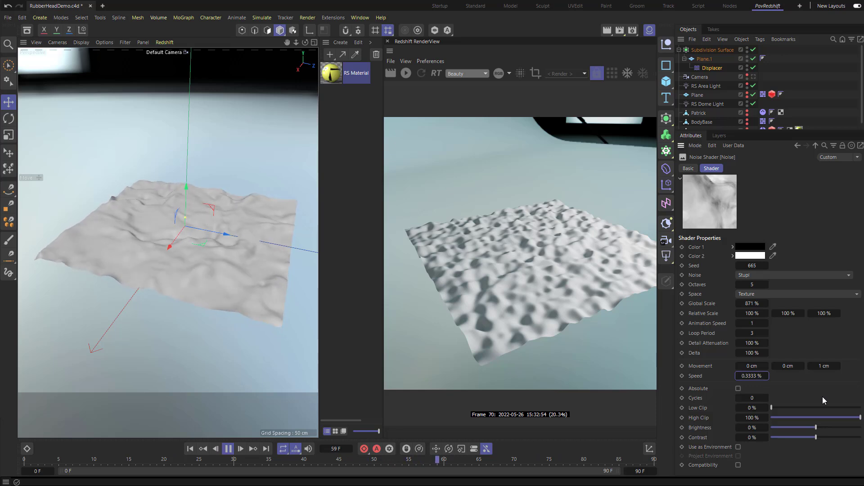
{"action": "left_click", "coordinate": [823, 366]}
{"action": "type", "text": "3"}
{"action": "key", "text": "Return"}
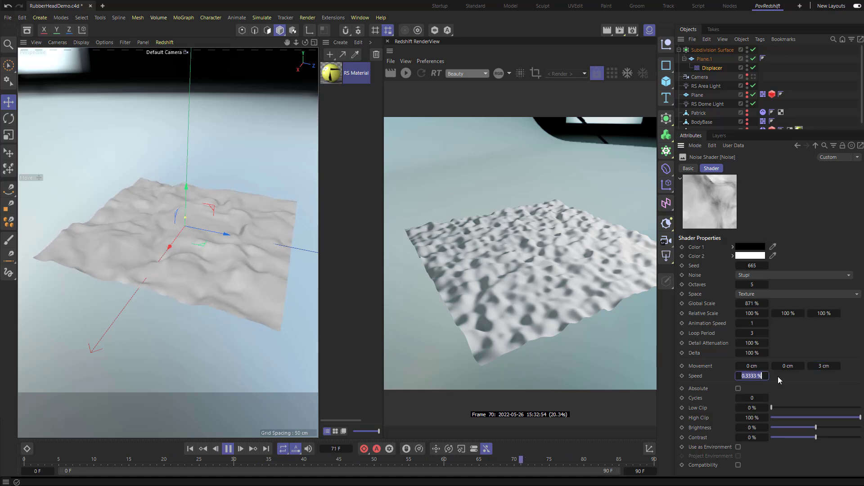
- Reset the noise's speed to 0 % and its Z movement to 0 cm
{"action": "type", "text": "0"}
{"action": "key", "text": "Return"}
{"action": "key", "text": "Return"}
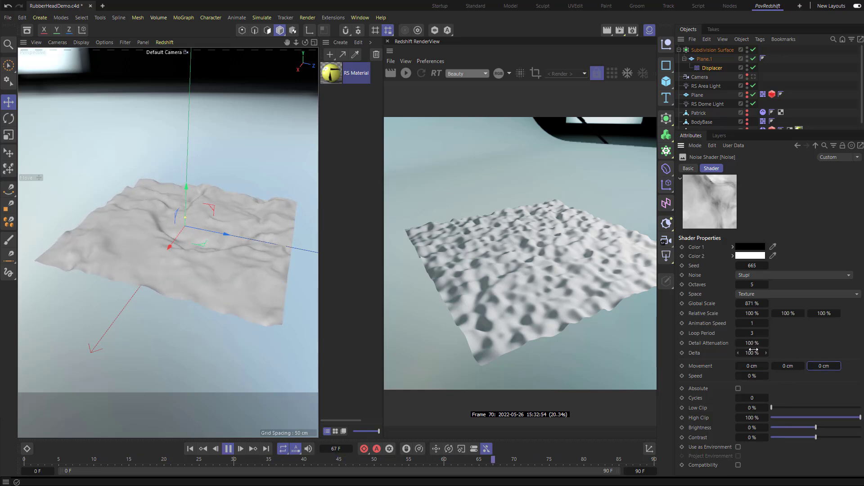
- Try an animation speed of 5/3 on the Displacer's noise, and return it to 1
{"action": "left_click", "coordinate": [752, 333]}
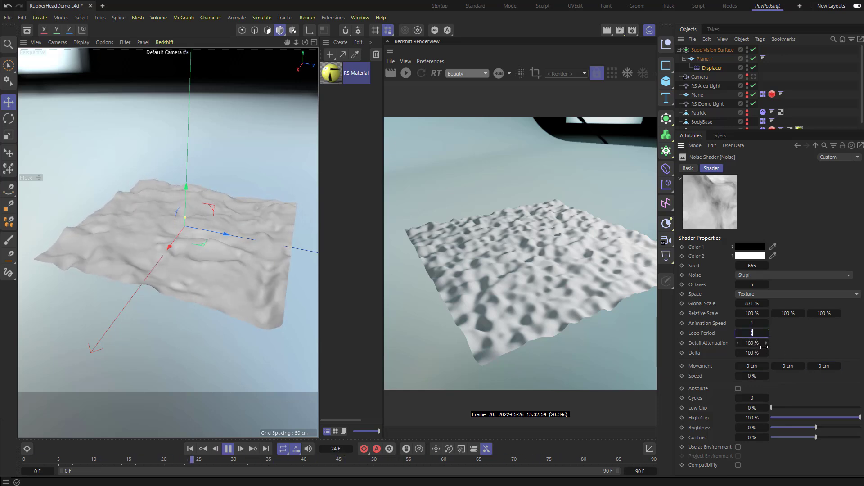
{"action": "key", "text": "shift+Tab"}
{"action": "type", "text": "5"}
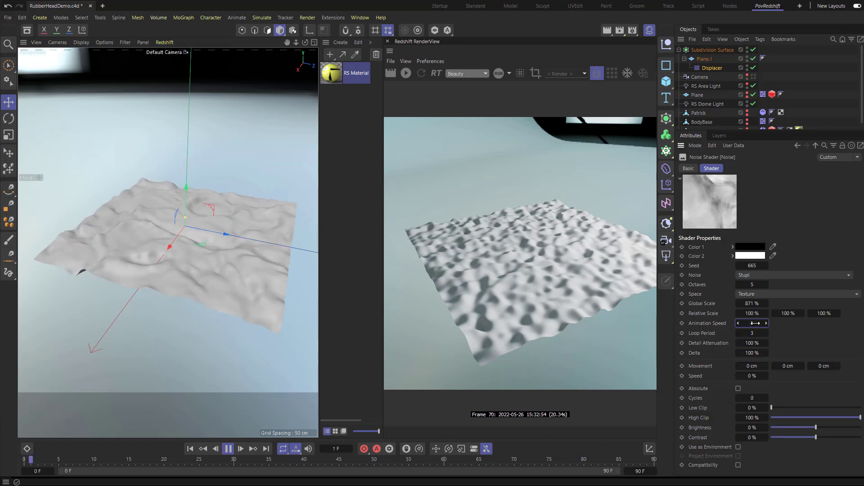
{"action": "type", "text": "/3"}
{"action": "key", "text": "Return"}
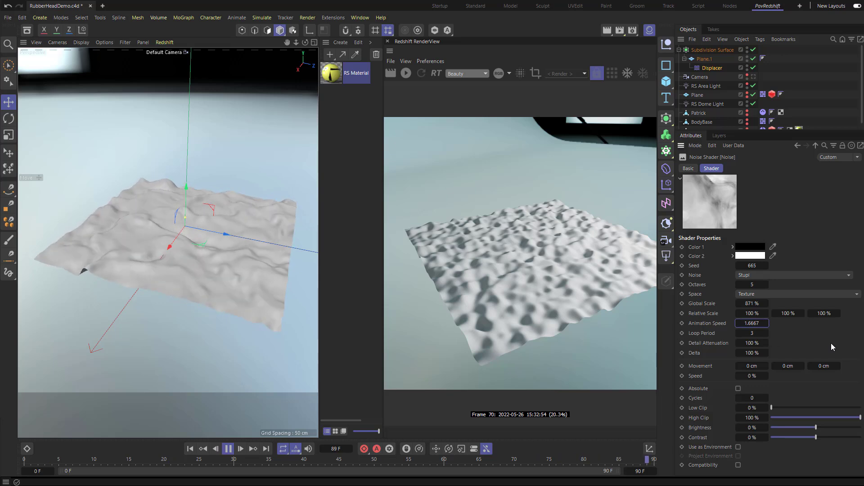
{"action": "left_click", "coordinate": [763, 325]}
{"action": "type", "text": "1"}
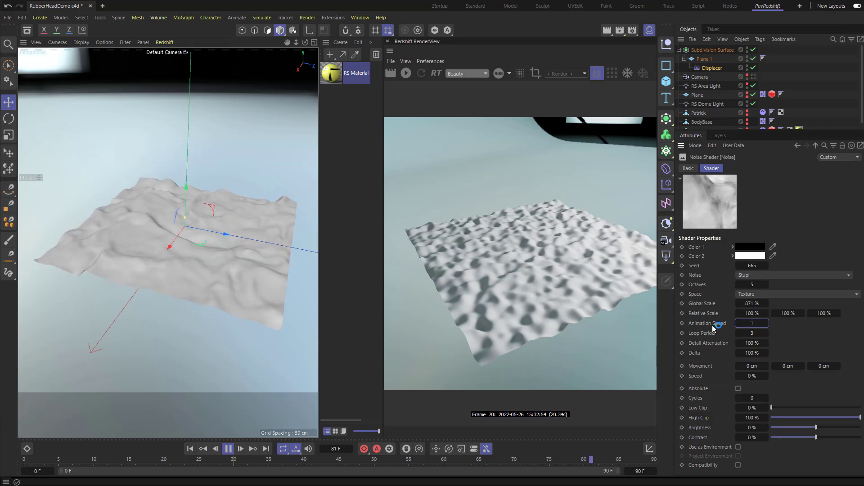
- Examine the looping wave motion of the displaced plane from several angles and distances
{"action": "left_click_drag", "start_coordinate": [168, 250], "coordinate": [118, 251], "text": "alt"}
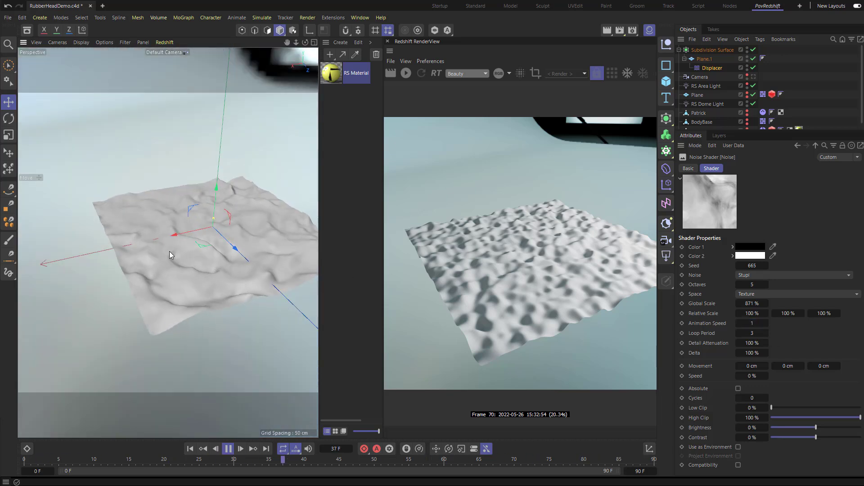
{"action": "middle_click_drag", "start_coordinate": [166, 239], "coordinate": [112, 255], "text": "alt"}
{"action": "right_click_drag", "start_coordinate": [169, 239], "coordinate": [190, 242], "text": "alt"}
{"action": "middle_click_drag", "start_coordinate": [190, 243], "coordinate": [241, 224], "text": "alt"}
{"action": "right_click_drag", "start_coordinate": [242, 224], "coordinate": [210, 224], "text": "alt"}
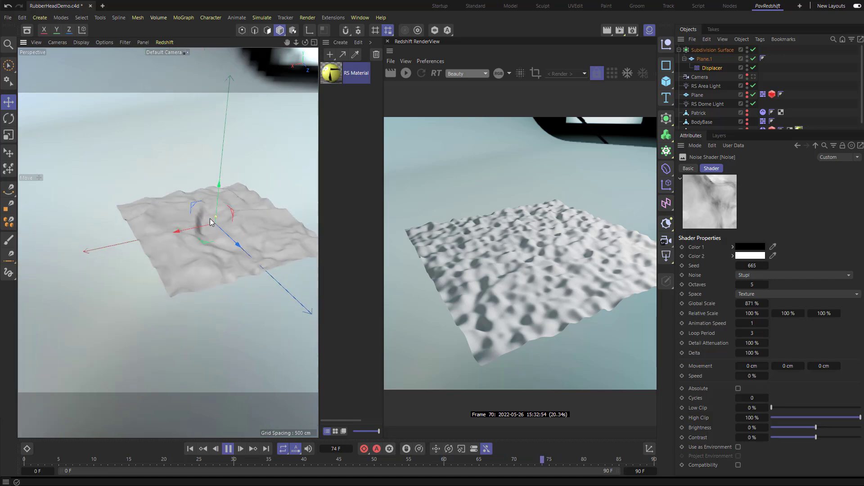
{"action": "middle_click_drag", "start_coordinate": [210, 224], "coordinate": [176, 239], "text": "alt"}
{"action": "right_click_drag", "start_coordinate": [175, 239], "coordinate": [234, 244], "text": "alt"}
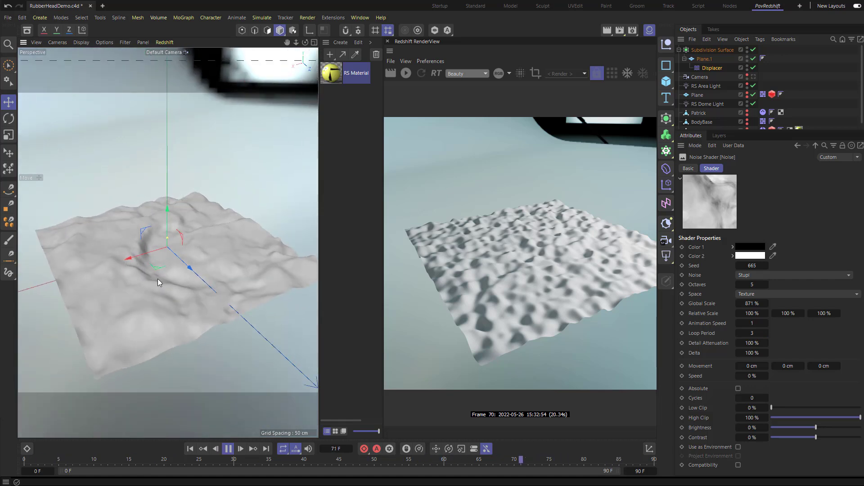
{"action": "left_click_drag", "start_coordinate": [157, 282], "coordinate": [233, 250], "text": "alt"}
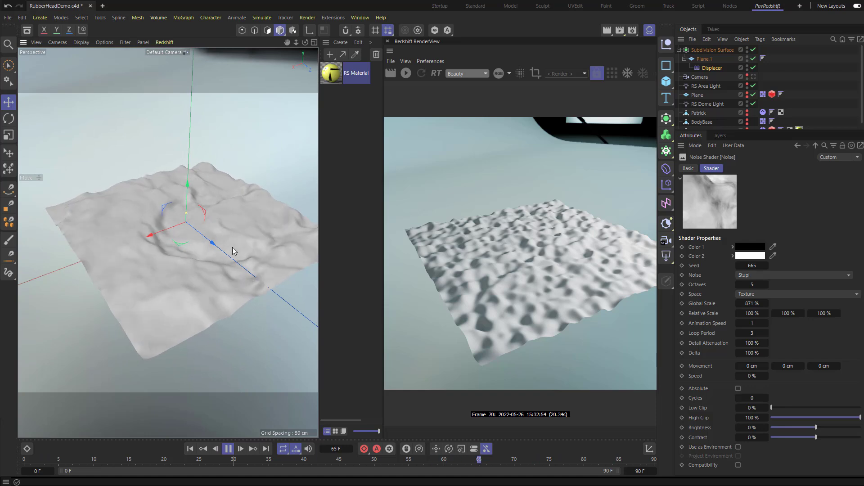
- Add a Spherical Field to the Displacer's field list to limit the displacement to one area
{"action": "left_click", "coordinate": [717, 68]}
{"action": "left_click", "coordinate": [748, 169]}
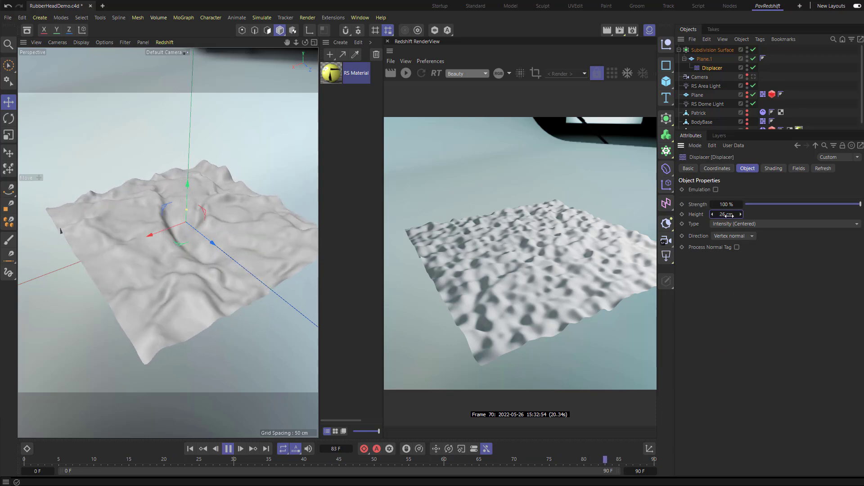
{"action": "left_click", "coordinate": [773, 169]}
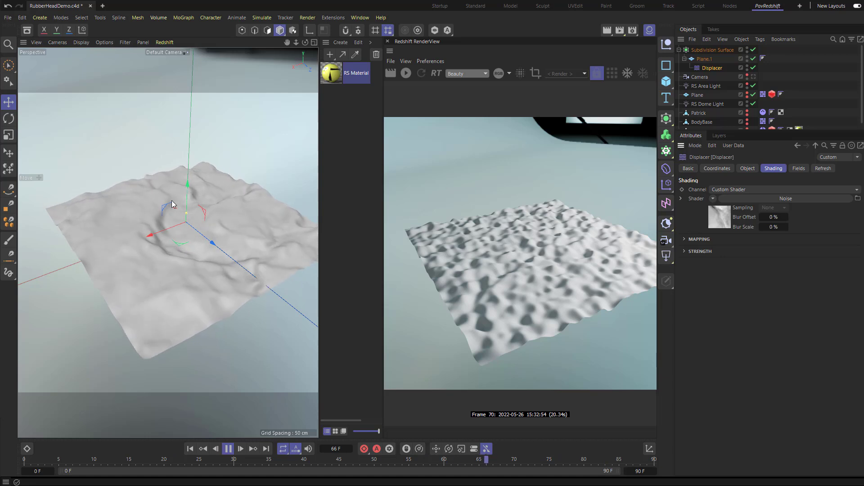
{"action": "left_click", "coordinate": [796, 167]}
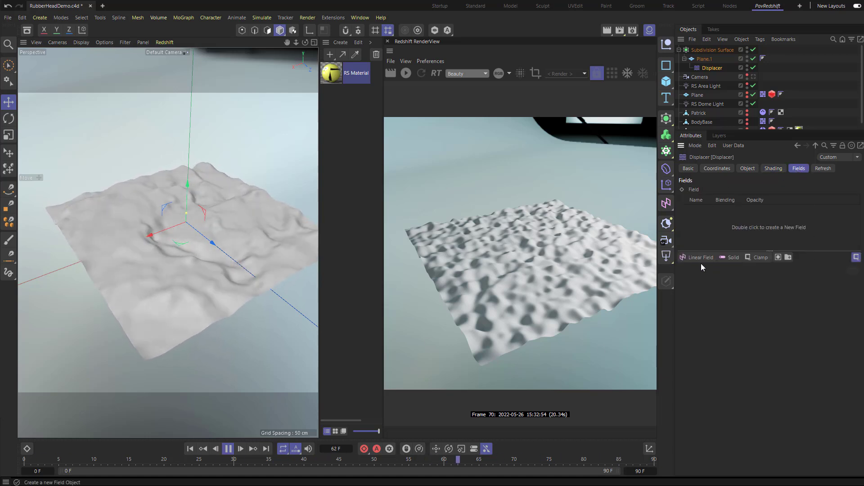
{"action": "left_click_drag", "start_coordinate": [702, 259], "coordinate": [783, 346]}
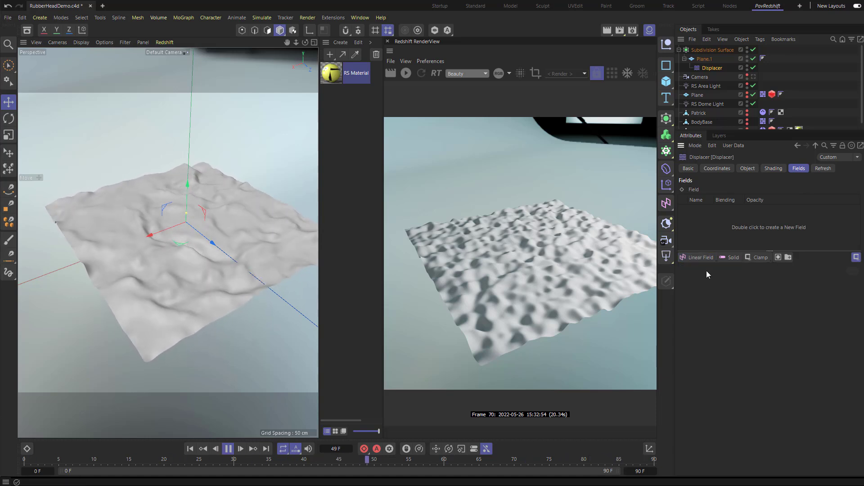
{"action": "left_click_drag", "start_coordinate": [703, 258], "coordinate": [743, 286]}
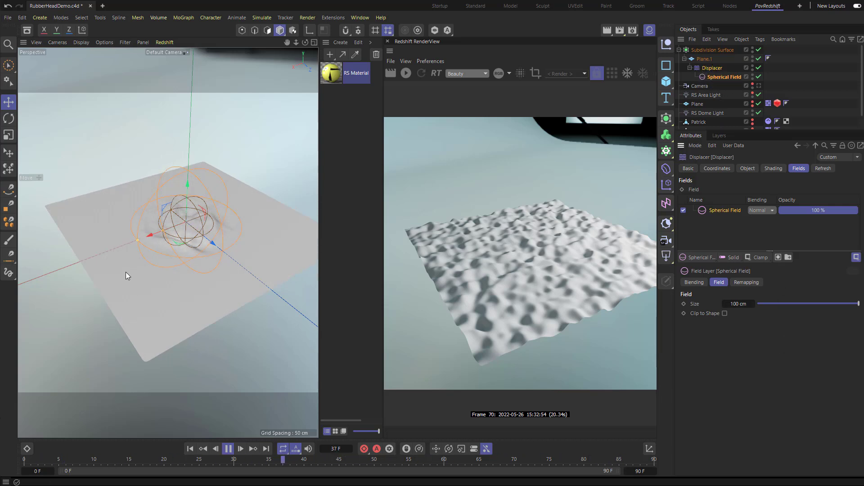
- Enlarge the Spherical Field to about 173 cm with a wider inner sphere, and delete the field
{"action": "left_click_drag", "start_coordinate": [124, 284], "coordinate": [161, 299], "text": "alt"}
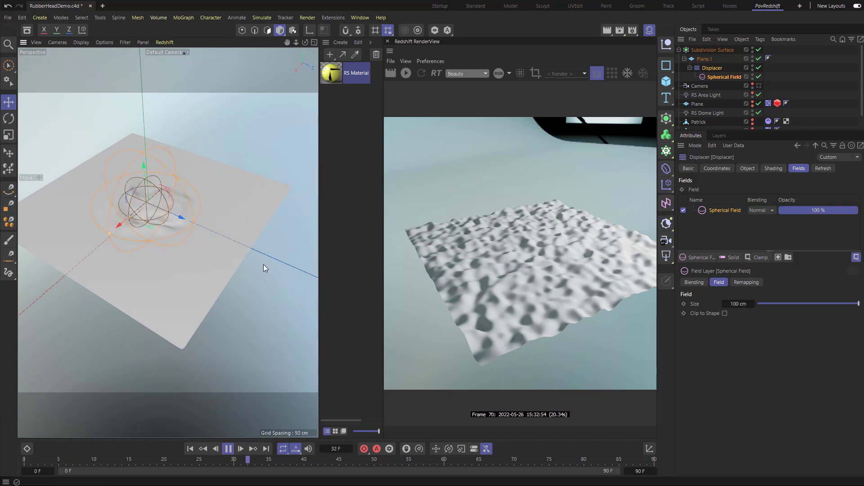
{"action": "left_click_drag", "start_coordinate": [242, 283], "coordinate": [194, 275], "text": "alt"}
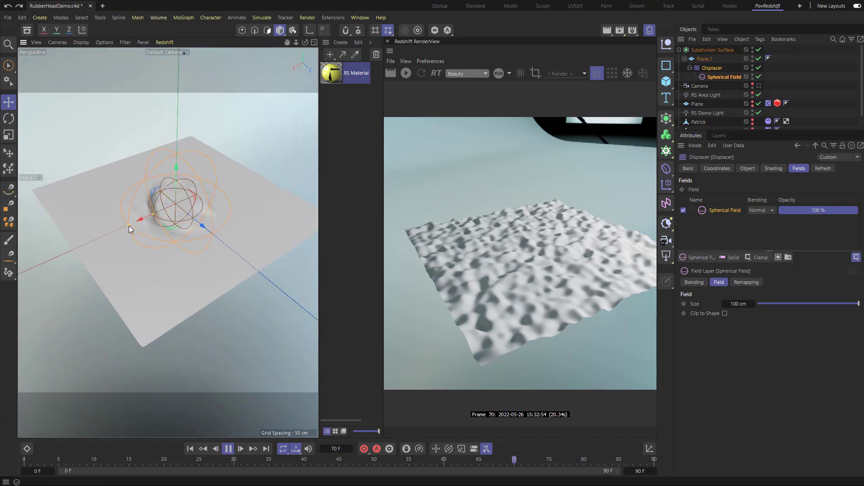
{"action": "left_click_drag", "start_coordinate": [129, 226], "coordinate": [89, 242]}
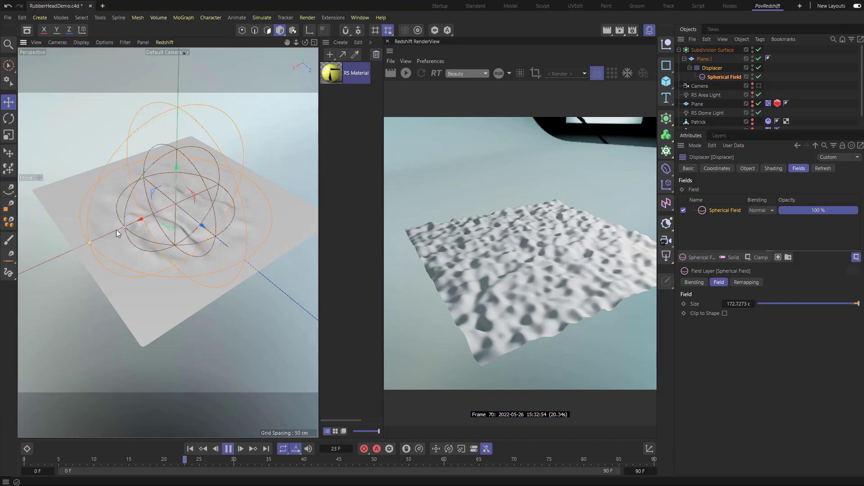
{"action": "left_click_drag", "start_coordinate": [178, 298], "coordinate": [202, 245], "text": "alt"}
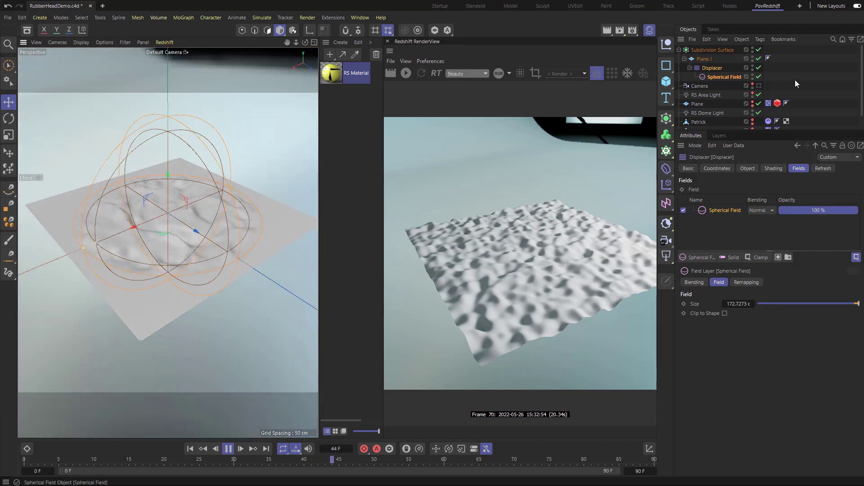
{"action": "key", "text": "Delete"}
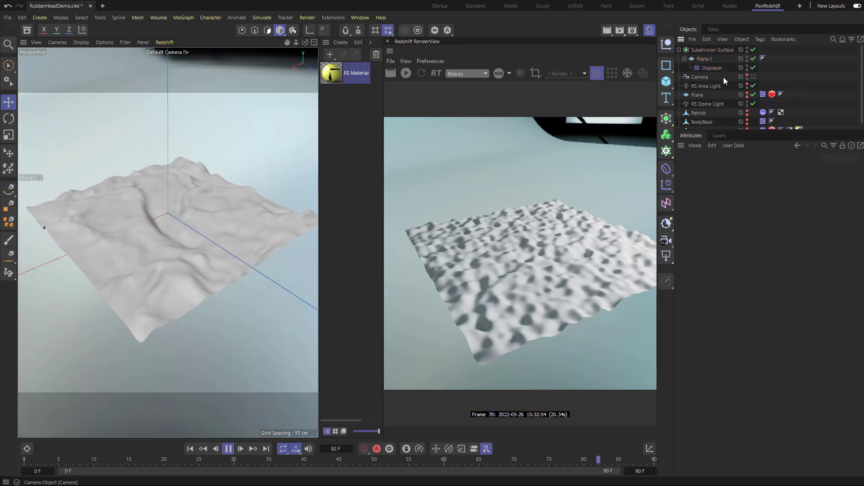
- Add a new Spherical Field under the selected Displacer, sized about 173 cm, and shift it slightly across the plane
{"action": "left_click", "coordinate": [712, 68]}
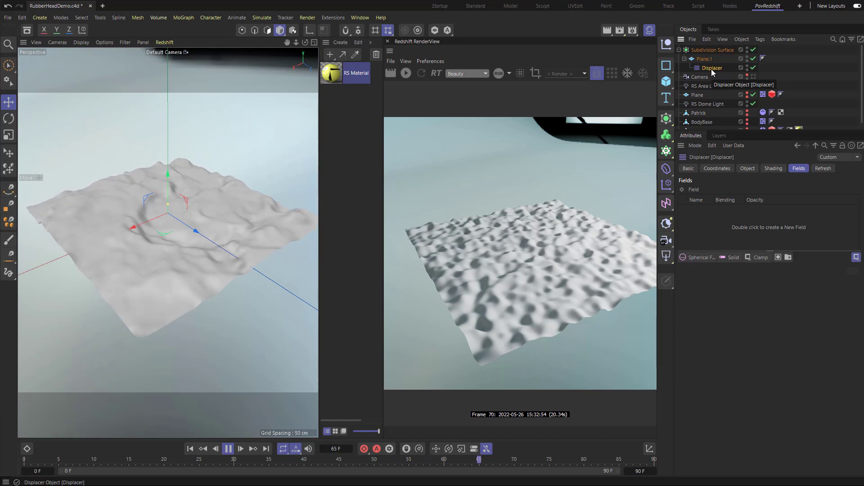
{"action": "left_click", "coordinate": [667, 203]}
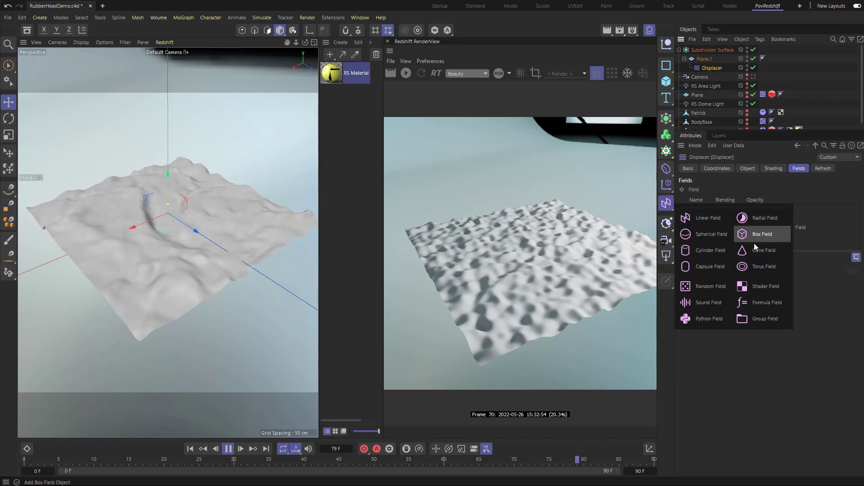
{"action": "left_click", "coordinate": [711, 235]}
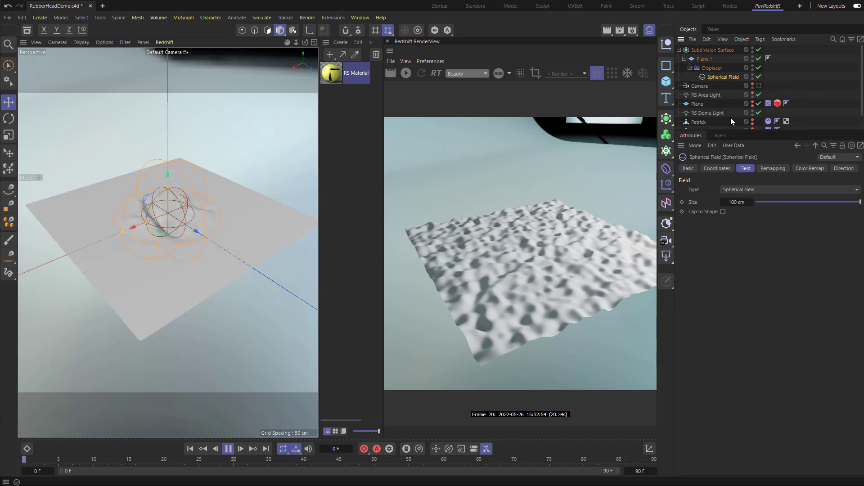
{"action": "left_click", "coordinate": [712, 68]}
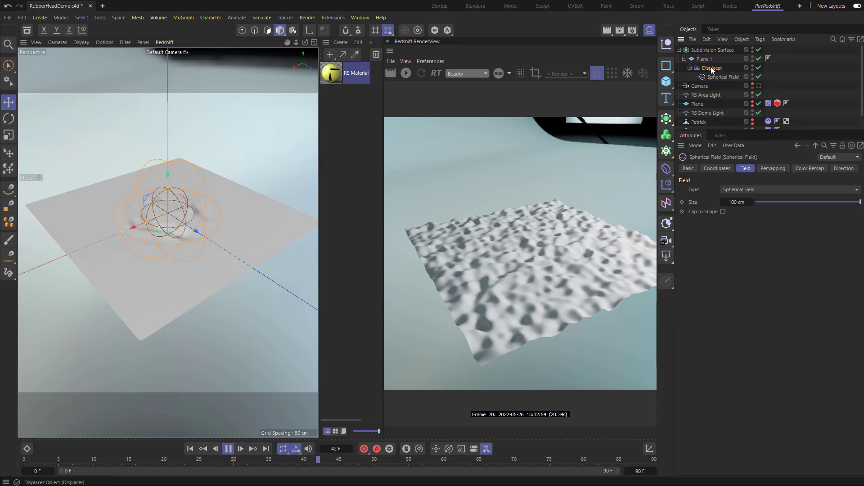
{"action": "left_click", "coordinate": [714, 74]}
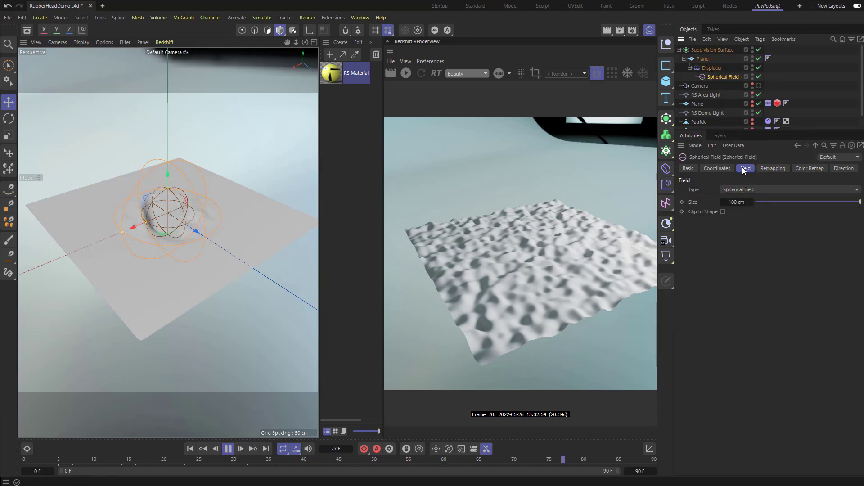
{"action": "left_click_drag", "start_coordinate": [122, 231], "coordinate": [103, 243]}
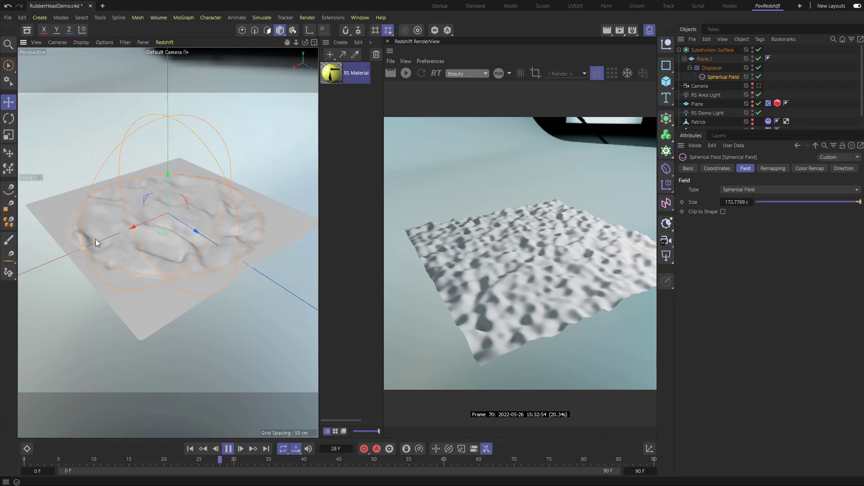
{"action": "left_click_drag", "start_coordinate": [134, 226], "coordinate": [139, 262]}
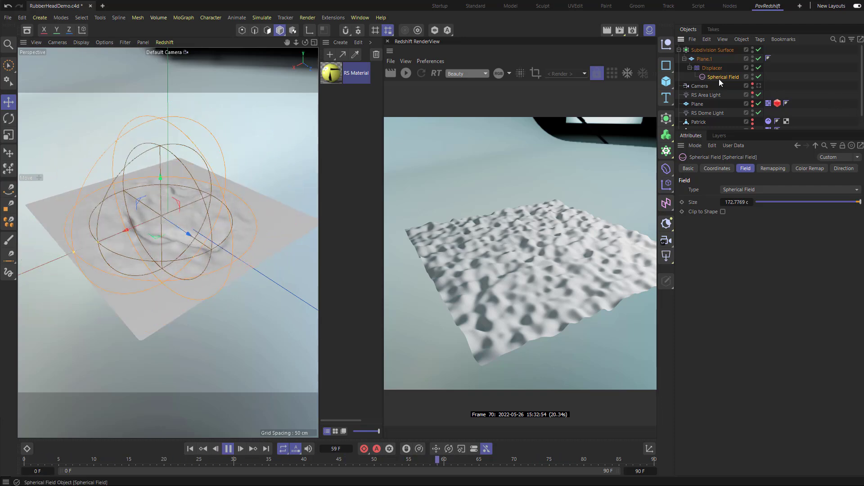
- Replace the Displacer's Spherical Field with a Shader Field
{"action": "key", "text": "Delete"}
{"action": "left_click", "coordinate": [713, 68]}
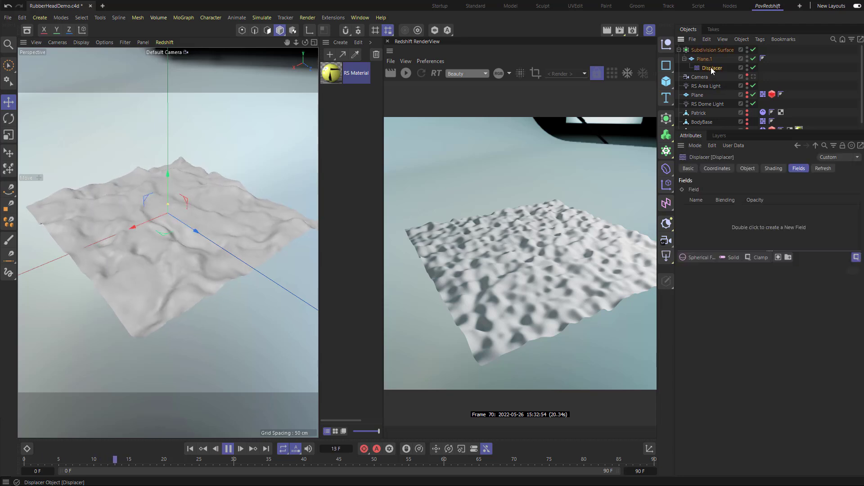
{"action": "left_click", "coordinate": [701, 258]}
{"action": "left_click", "coordinate": [749, 267]}
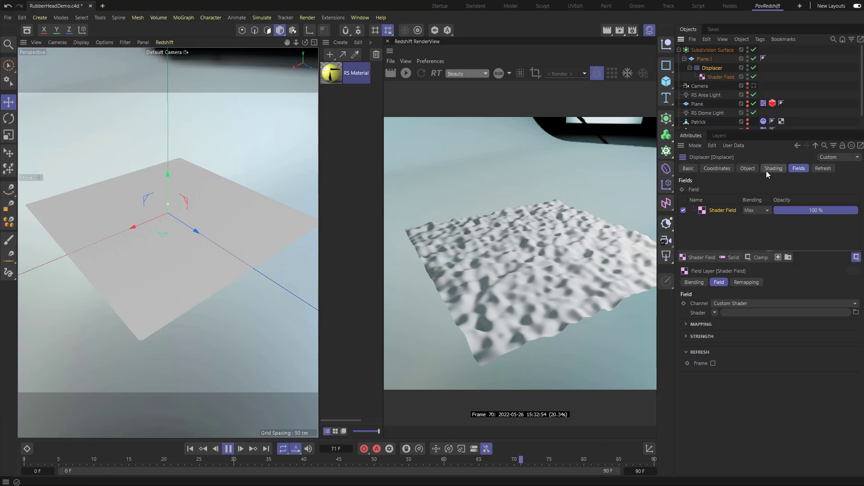
- Load a Noise shader into the Shader Field and look closer at the displaced plane
{"action": "left_click", "coordinate": [714, 77]}
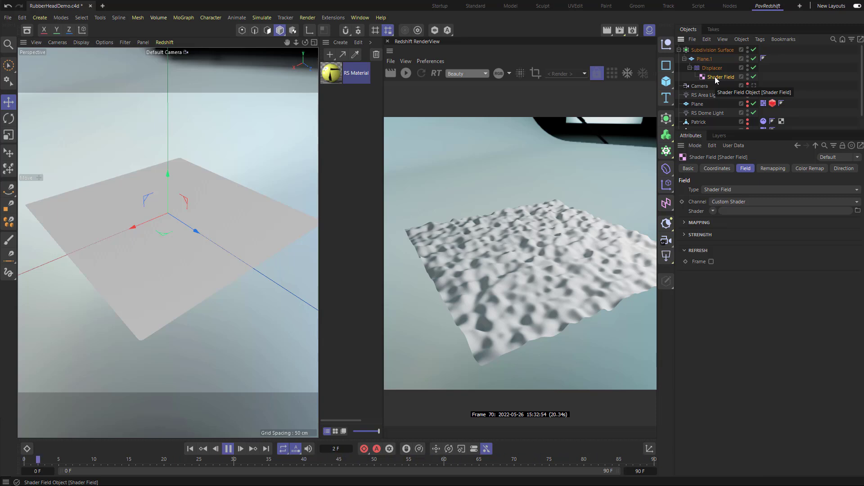
{"action": "left_click", "coordinate": [713, 211]}
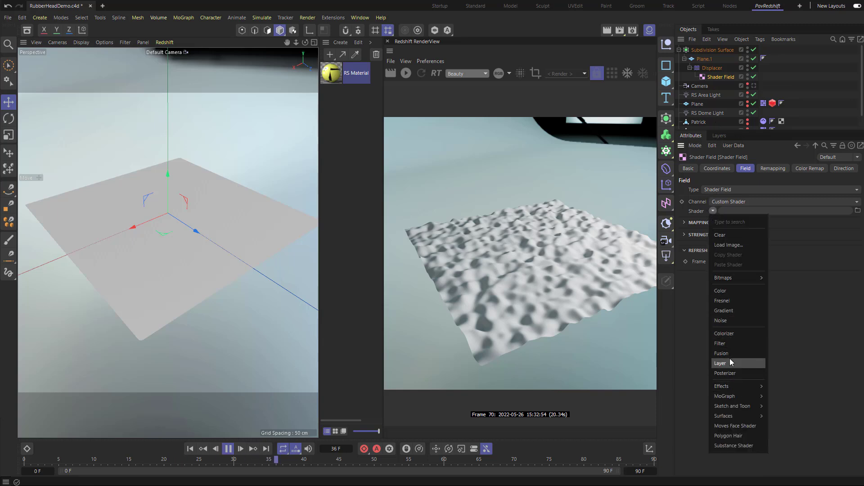
{"action": "left_click", "coordinate": [723, 322]}
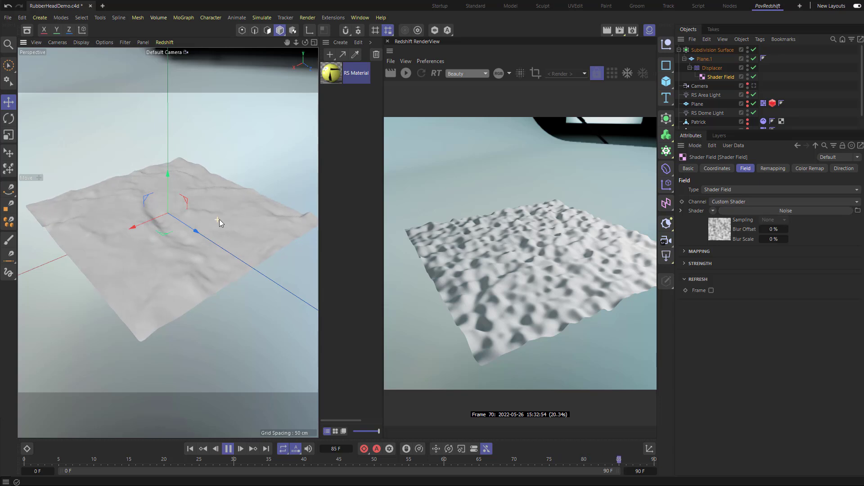
{"action": "scroll", "coordinate": [217, 219], "scroll_direction": "up", "scroll_amount": 3}
{"action": "left_click_drag", "start_coordinate": [210, 221], "coordinate": [211, 221], "text": "alt"}
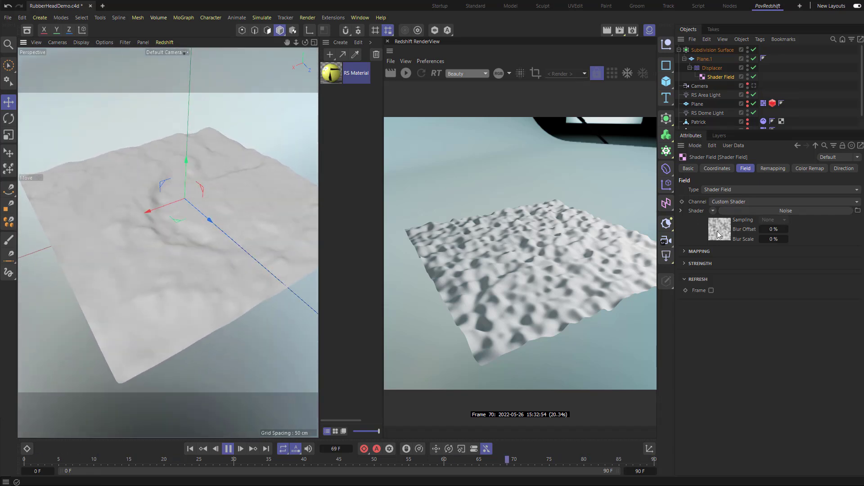
- Set the Shader Field noise's contrast to 100 % and its global scale to 300 %
{"action": "left_click", "coordinate": [716, 68]}
{"action": "left_click", "coordinate": [716, 77]}
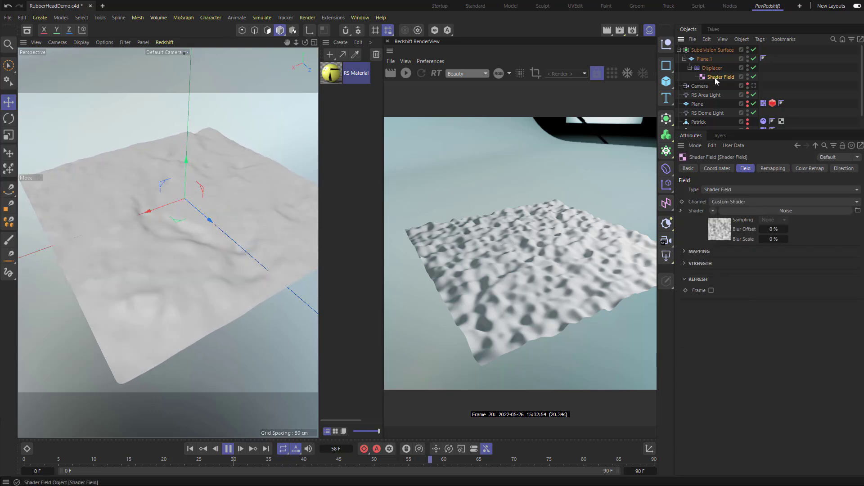
{"action": "left_click", "coordinate": [721, 227]}
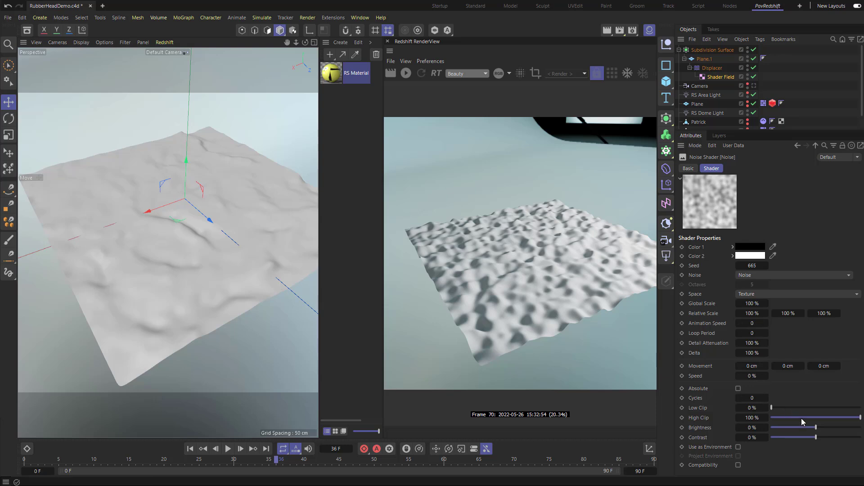
{"action": "left_click_drag", "start_coordinate": [818, 436], "coordinate": [860, 437]}
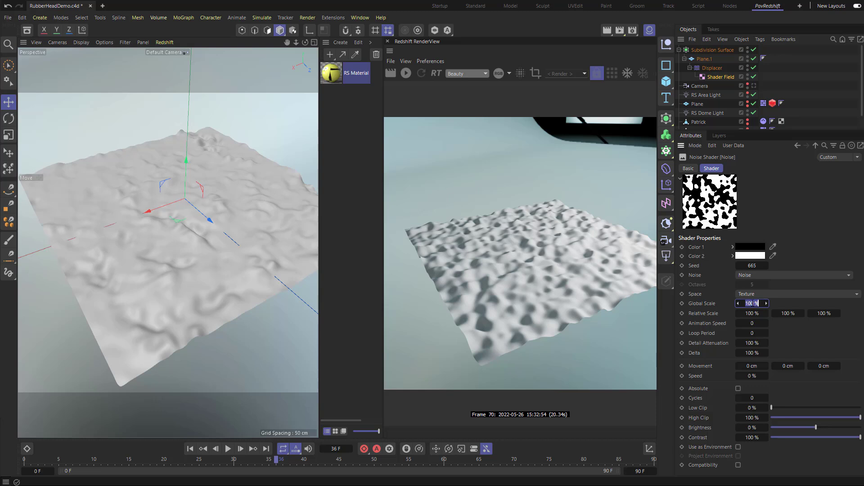
{"action": "key", "text": "Return"}
{"action": "scroll", "coordinate": [215, 206], "scroll_direction": "down", "scroll_amount": 3}
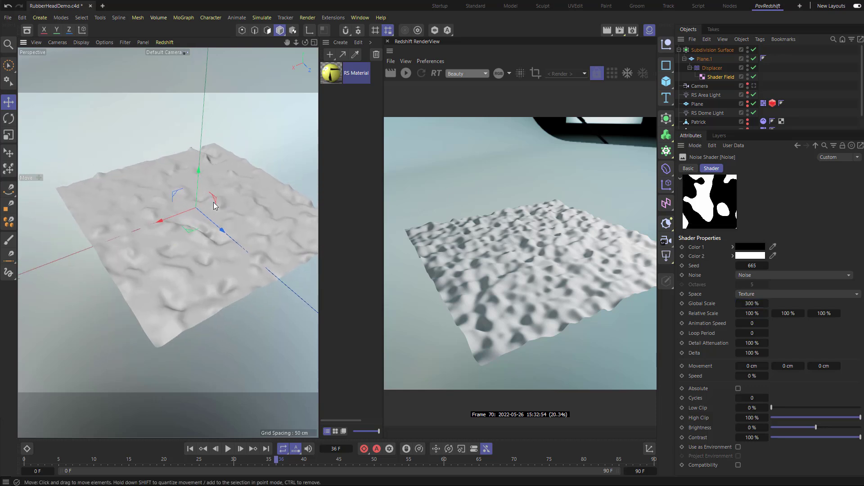
- Set the Shader Field noise's animation speed to 1 and its loop period to 3
{"action": "left_click", "coordinate": [754, 323]}
{"action": "type", "text": "1"}
{"action": "key", "text": "Tab"}
{"action": "type", "text": "3"}
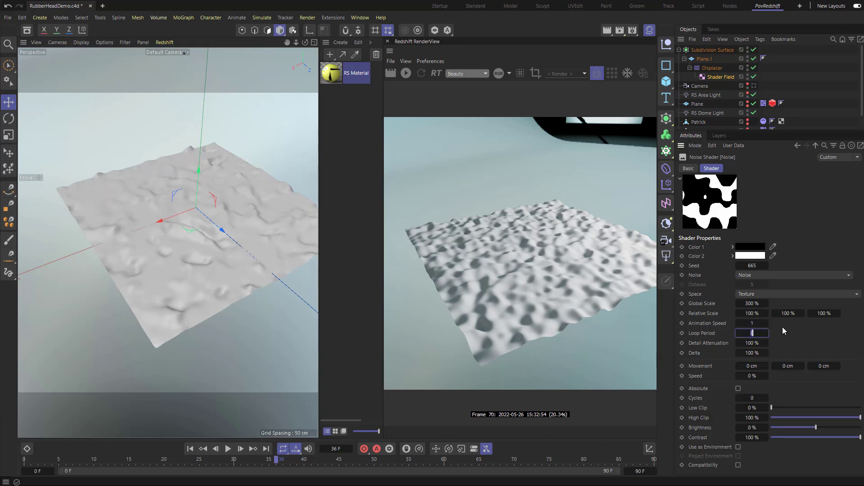
{"action": "key", "text": "Return"}
- Review the Displacer's field list and reopen the noise shader settings of its Shader Field
{"action": "mouse_move", "coordinate": [163, 166]}
{"action": "left_mouse_down", "text": "alt"}
{"action": "mouse_move", "coordinate": [171, 185]}
{"action": "mouse_move", "coordinate": [165, 180]}
{"action": "left_mouse_up", "text": "alt"}
{"action": "left_click", "coordinate": [706, 68]}
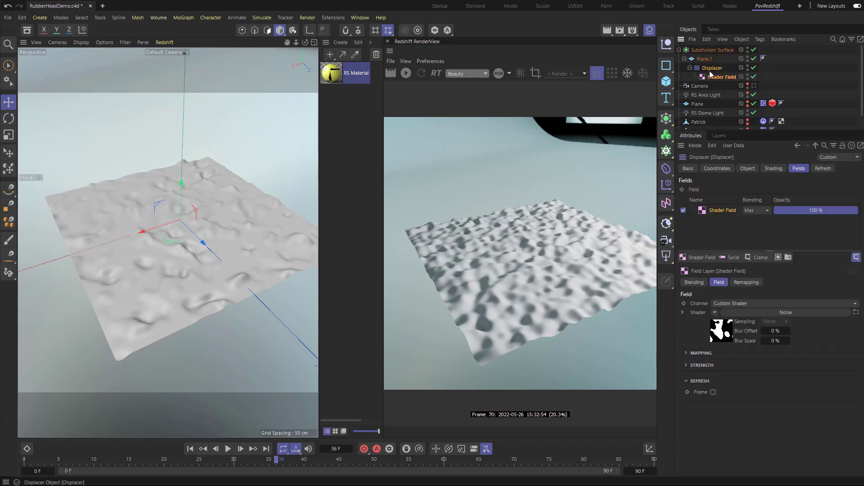
{"action": "left_click", "coordinate": [720, 77]}
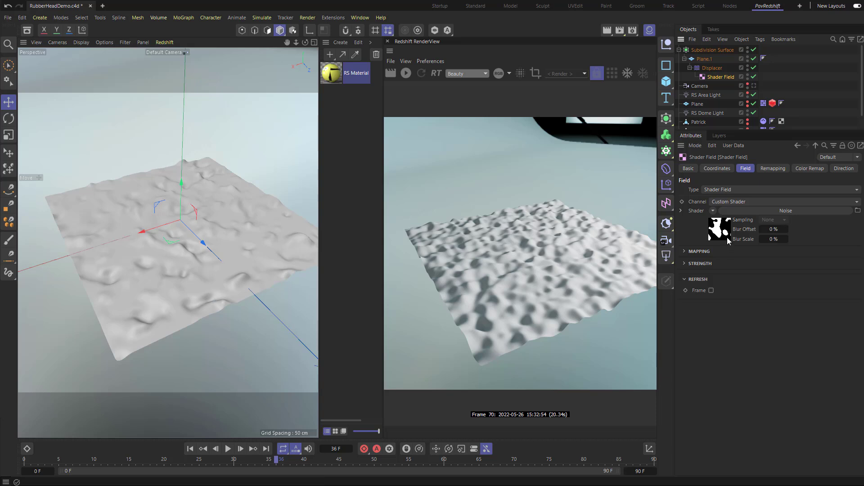
{"action": "left_click", "coordinate": [724, 209]}
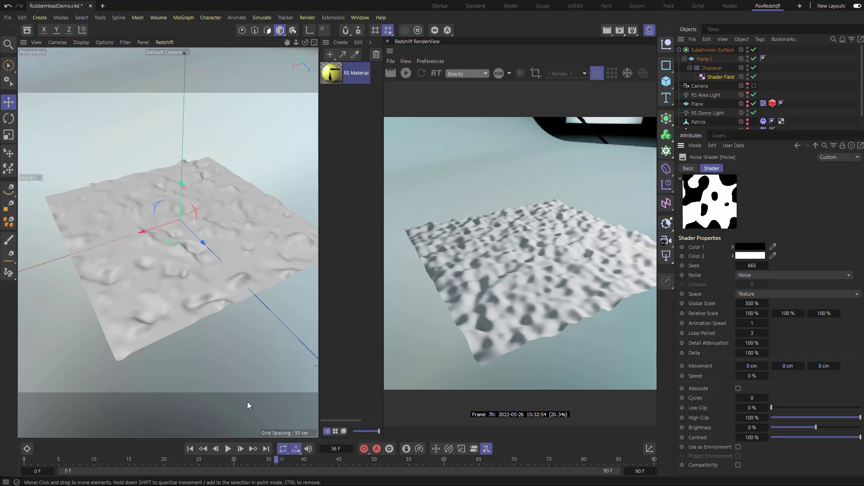
- Play the displaced plane's animation to examine its motion from several angles, stop playback, and start the Redshift preview render
{"action": "left_click", "coordinate": [228, 449]}
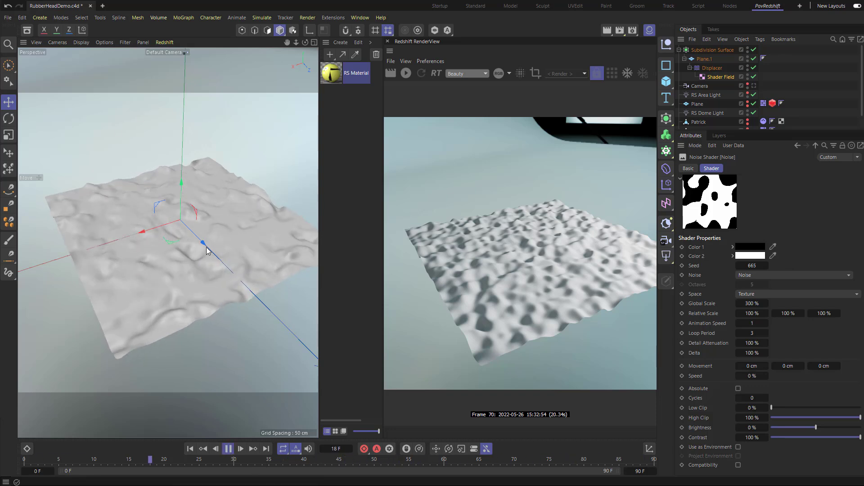
{"action": "left_click_drag", "start_coordinate": [211, 241], "coordinate": [196, 296], "text": "alt"}
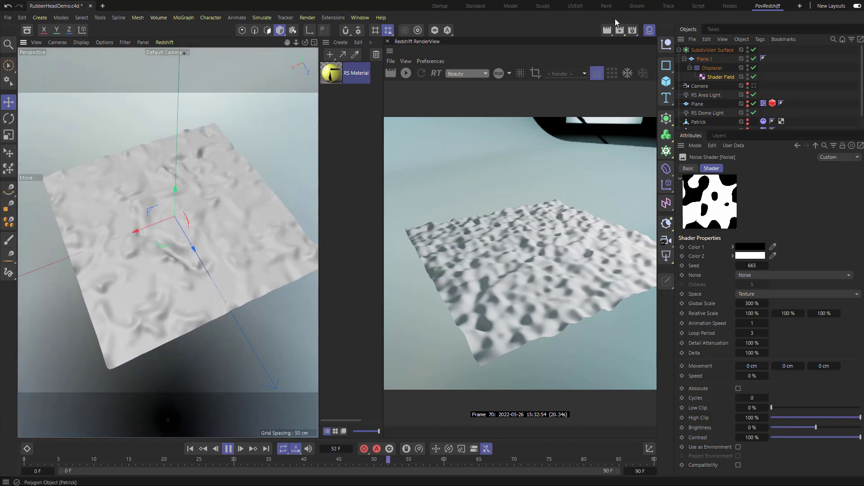
{"action": "left_click_drag", "start_coordinate": [310, 169], "coordinate": [272, 192], "text": "alt"}
{"action": "left_click", "coordinate": [228, 449]}
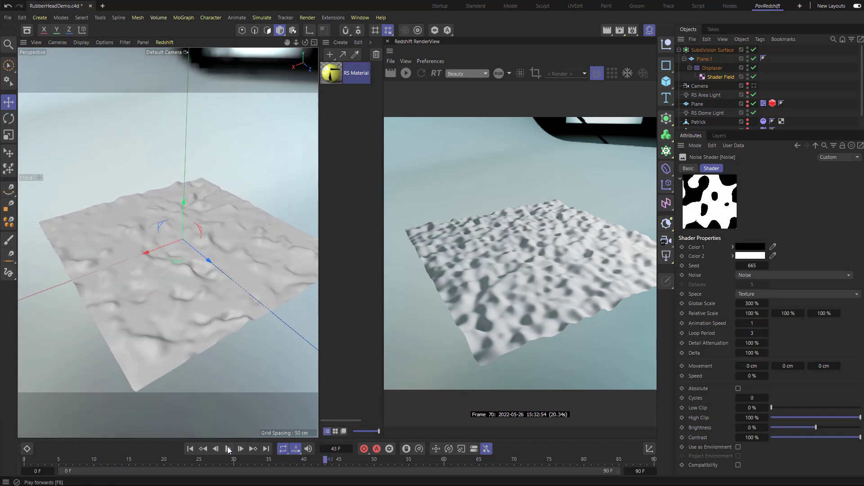
{"action": "left_click", "coordinate": [406, 73]}
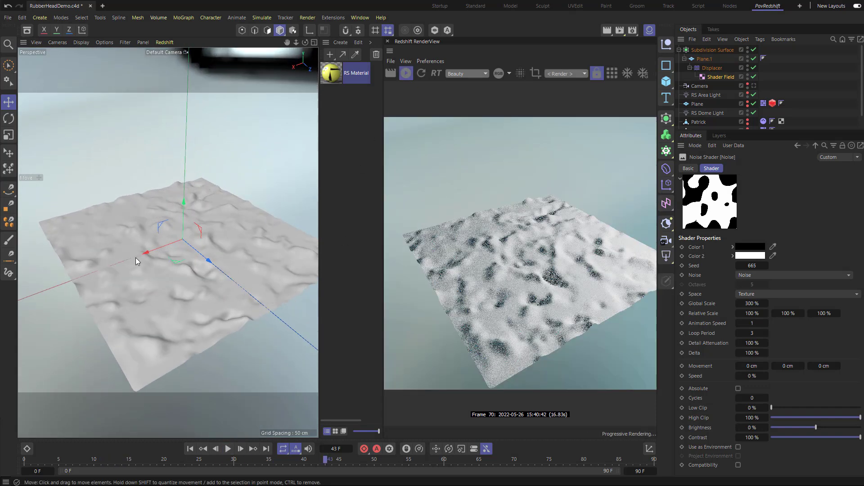